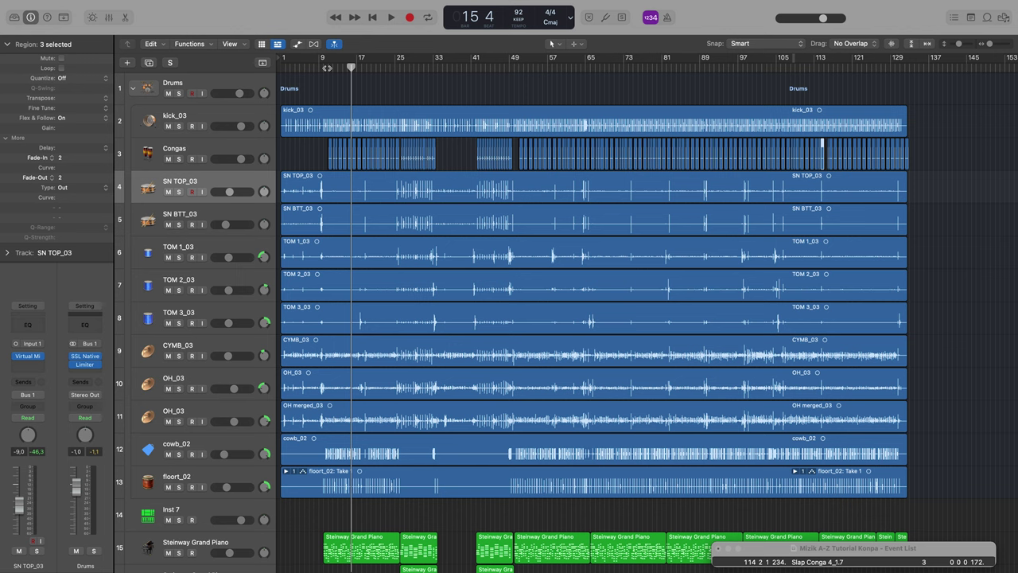
Switch to the browser window with the kompasamples.com Products page and look over the whole sample-pack catalogue.
mouse_move(907, 565)
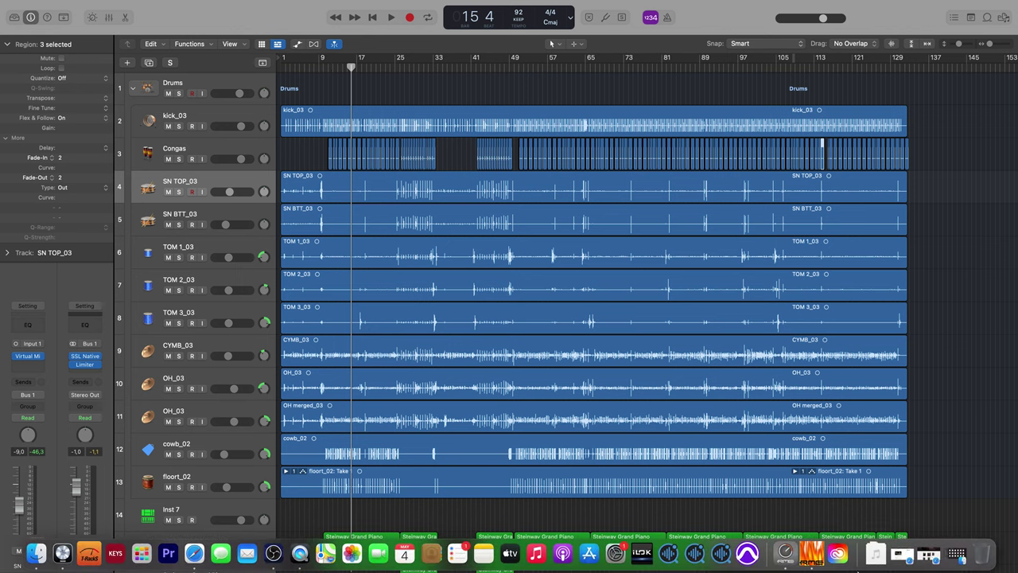
click(920, 559)
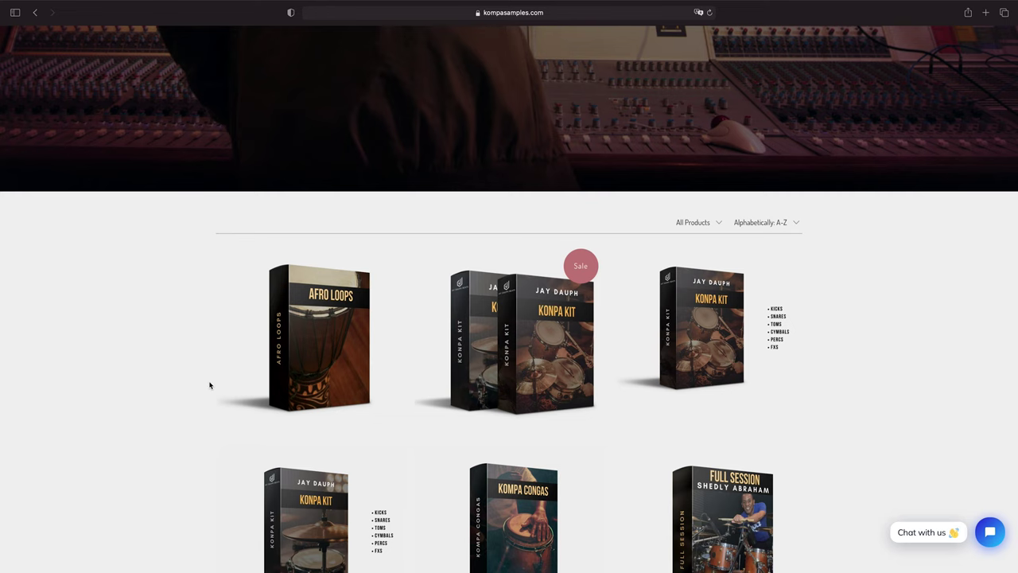
scroll(210, 385, down, 5)
scroll(210, 385, down, 20)
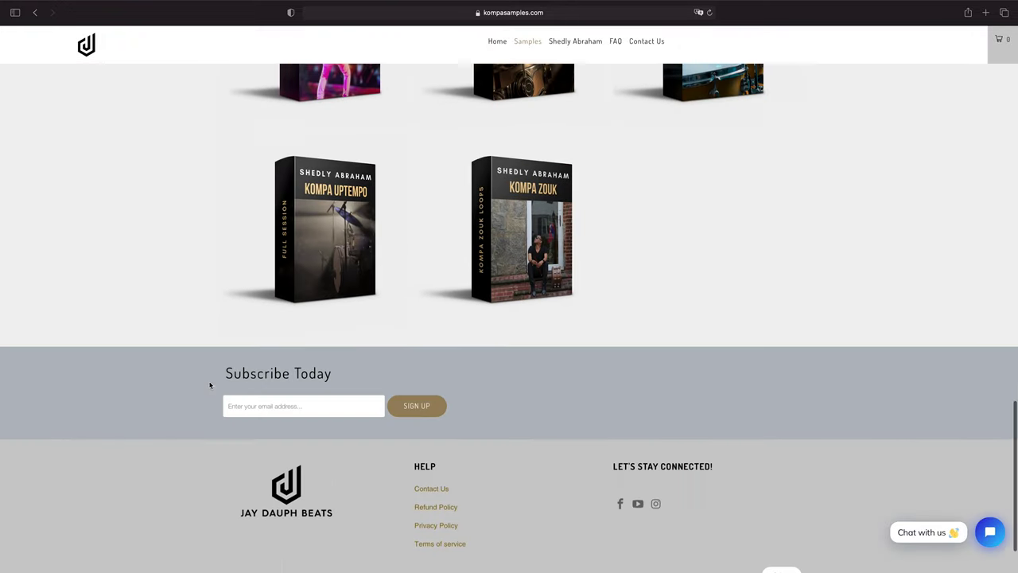
scroll(211, 385, down, 3)
scroll(210, 385, up, 15)
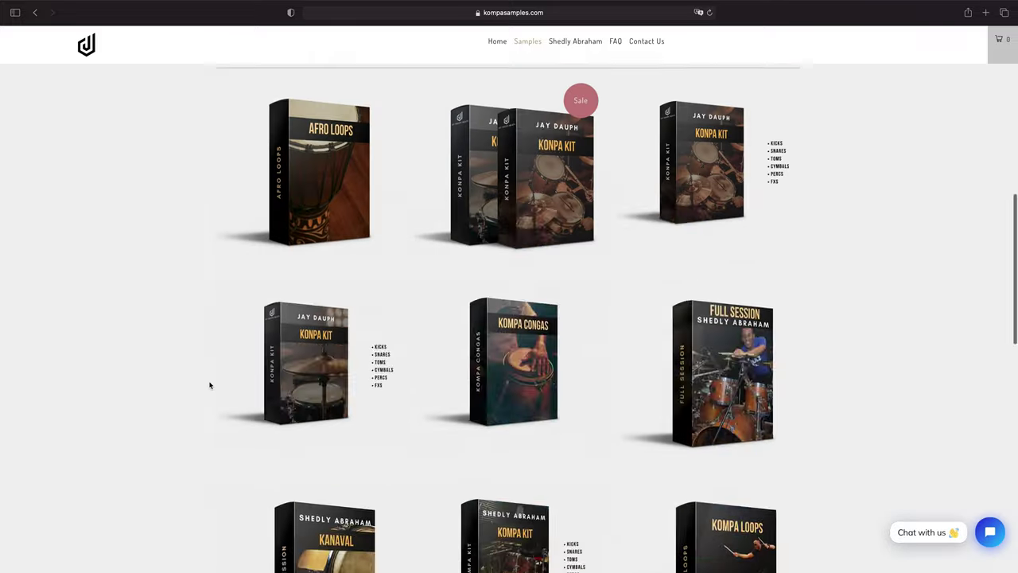
scroll(210, 385, up, 10)
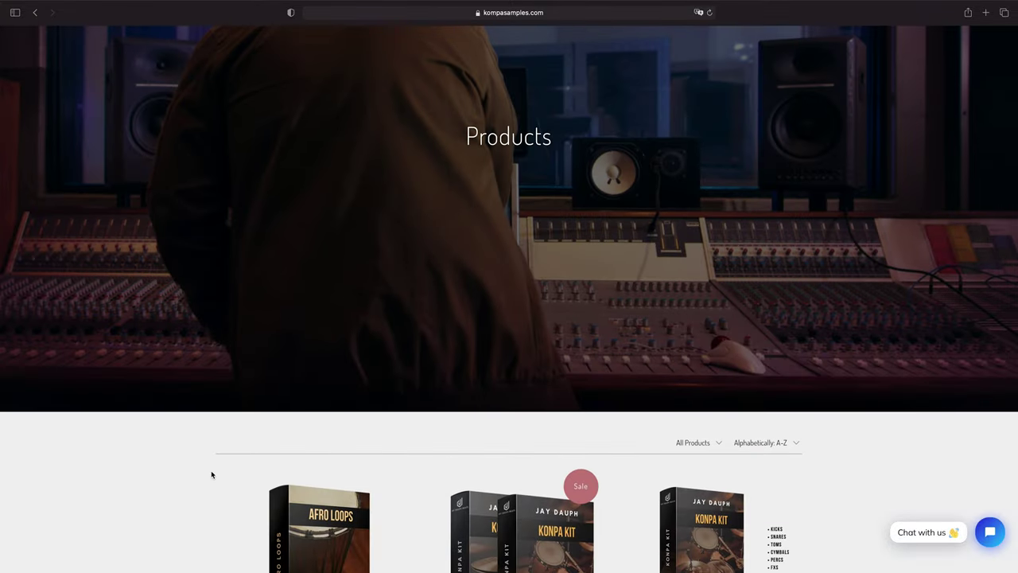
scroll(211, 475, up, 5)
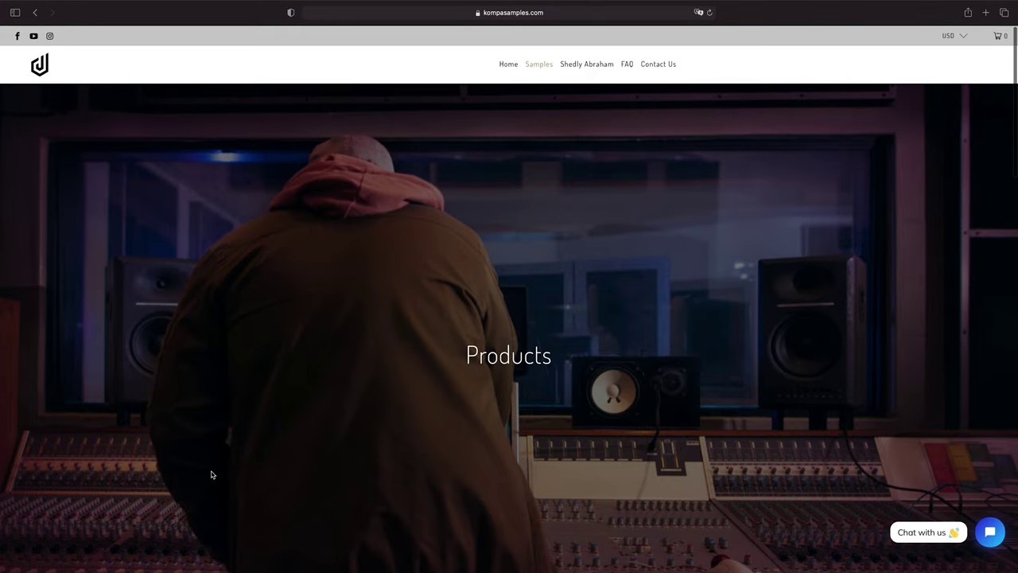
Examine the drum kits, Kompa Congas, Full Session and Kompa Loops packs on the Products page, down to the page footer.
scroll(211, 475, down, 1)
scroll(211, 475, down, 5)
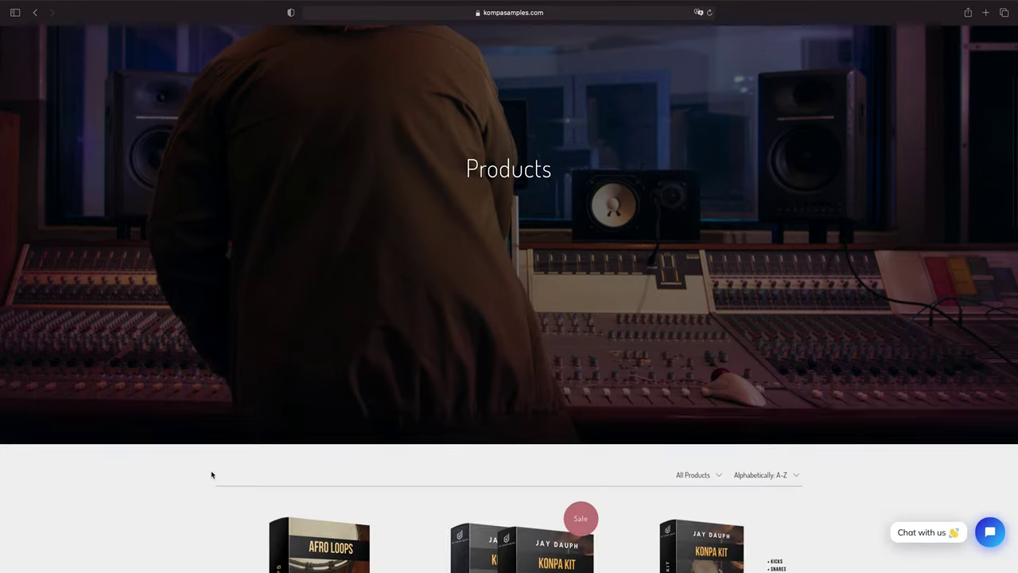
scroll(211, 474, down, 2)
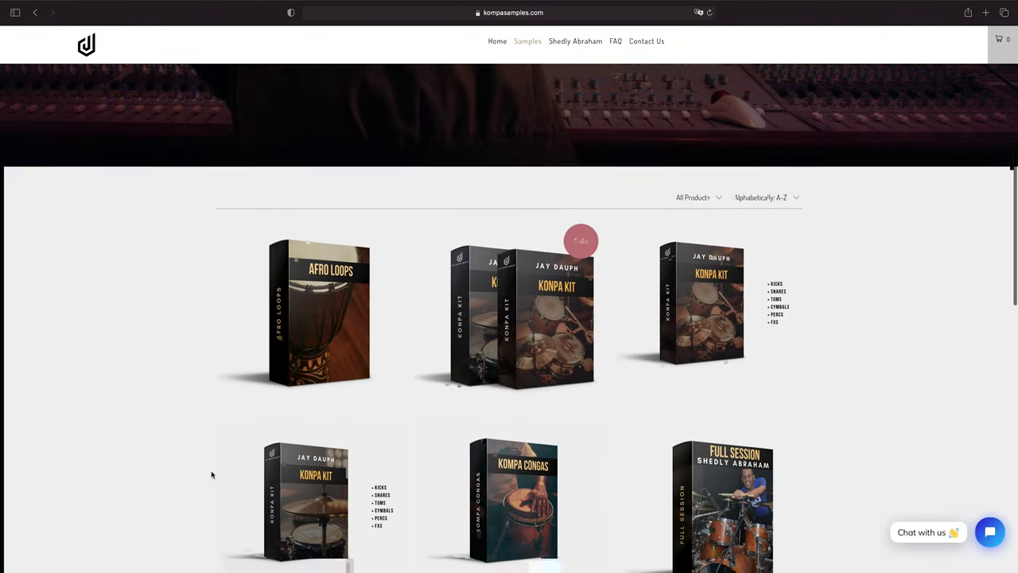
scroll(210, 475, down, 1)
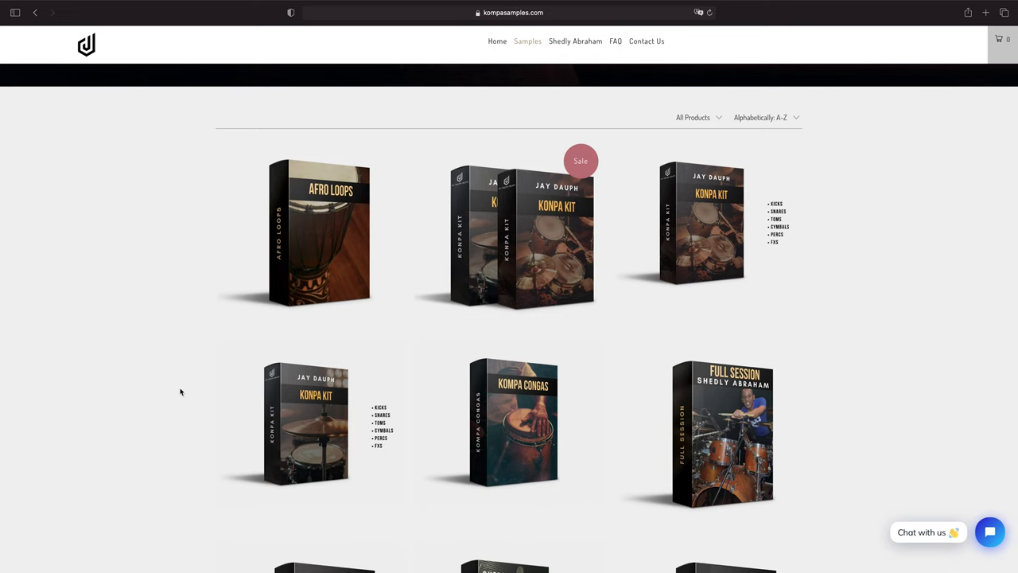
scroll(179, 391, down, 2)
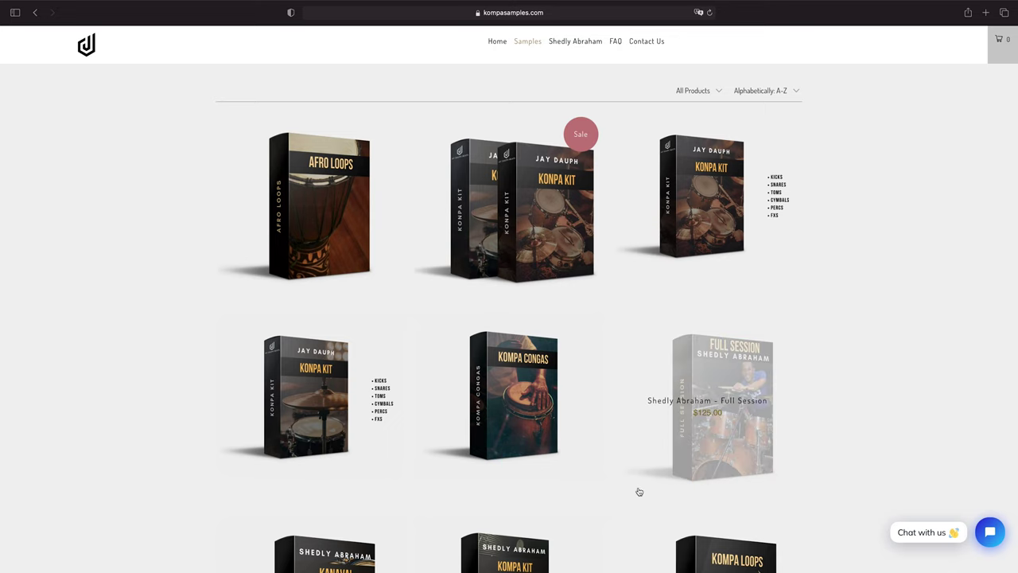
scroll(634, 491, down, 1)
scroll(634, 491, down, 4)
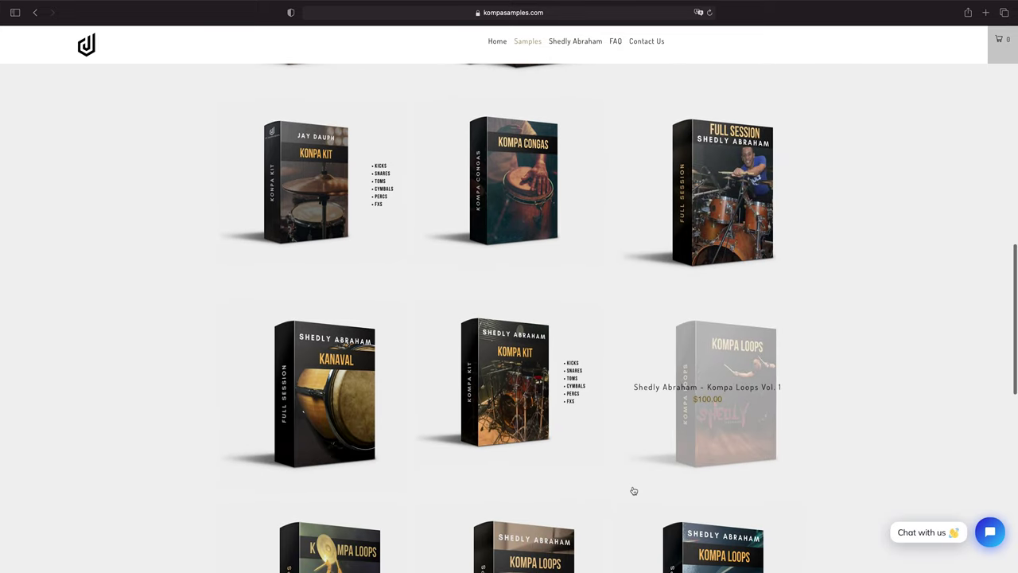
scroll(634, 490, down, 8)
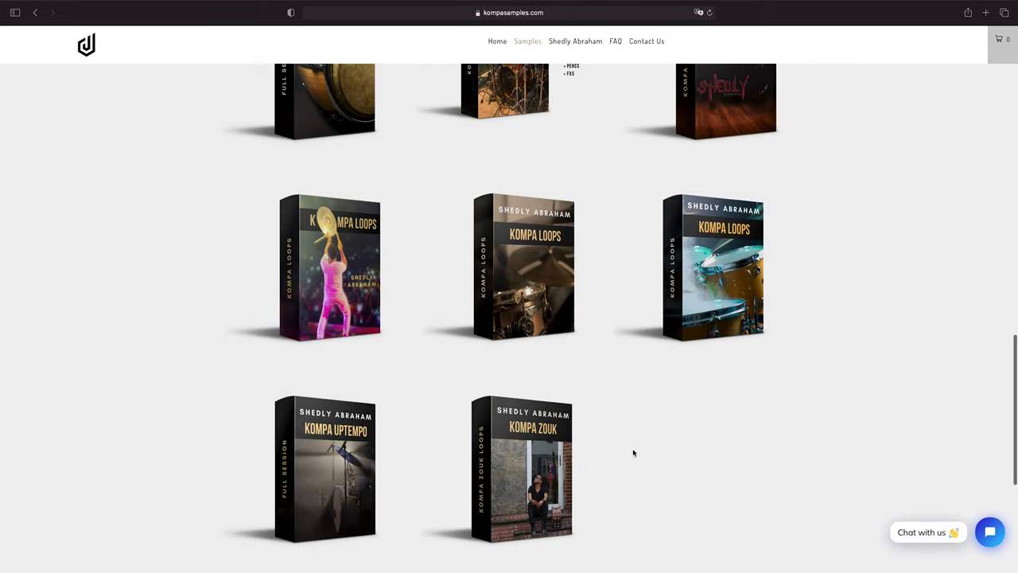
scroll(635, 442, down, 7)
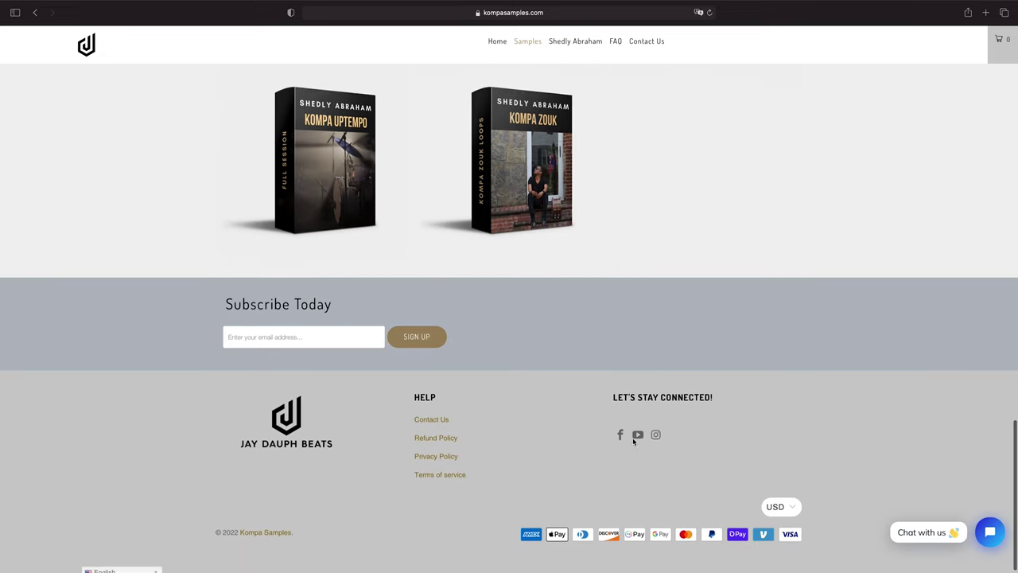
scroll(634, 442, up, 20)
scroll(634, 442, up, 3)
Review the Kompa Congas one-shots, Full Session and Kompa Drum Kit entries in the product grid.
scroll(629, 434, down, 2)
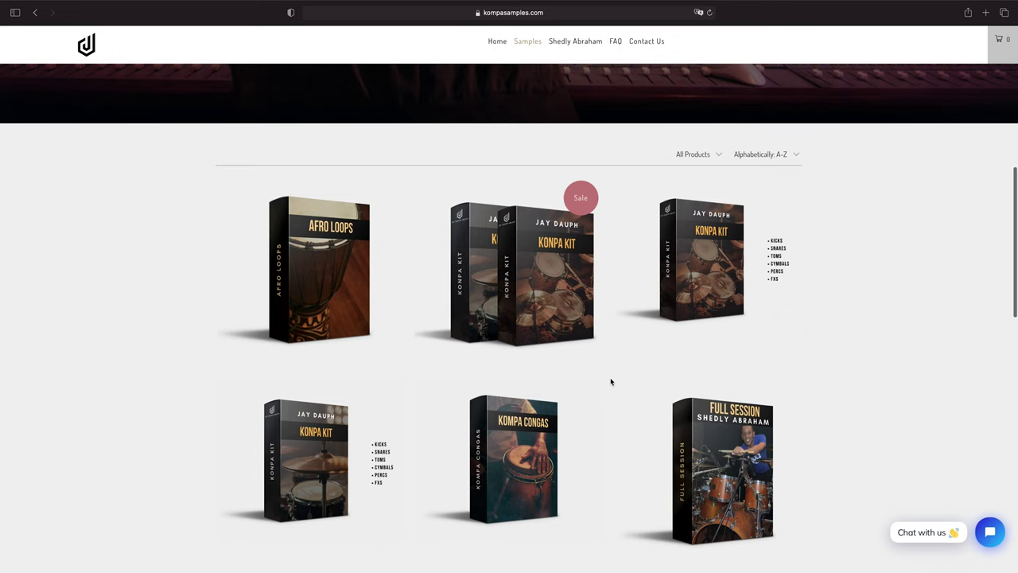
scroll(611, 382, down, 1)
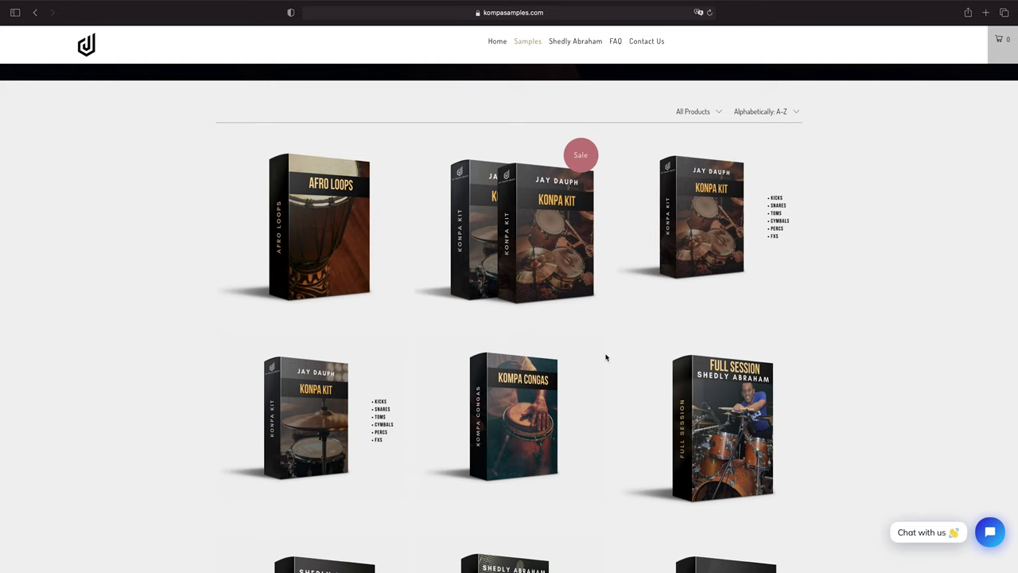
scroll(605, 357, down, 3)
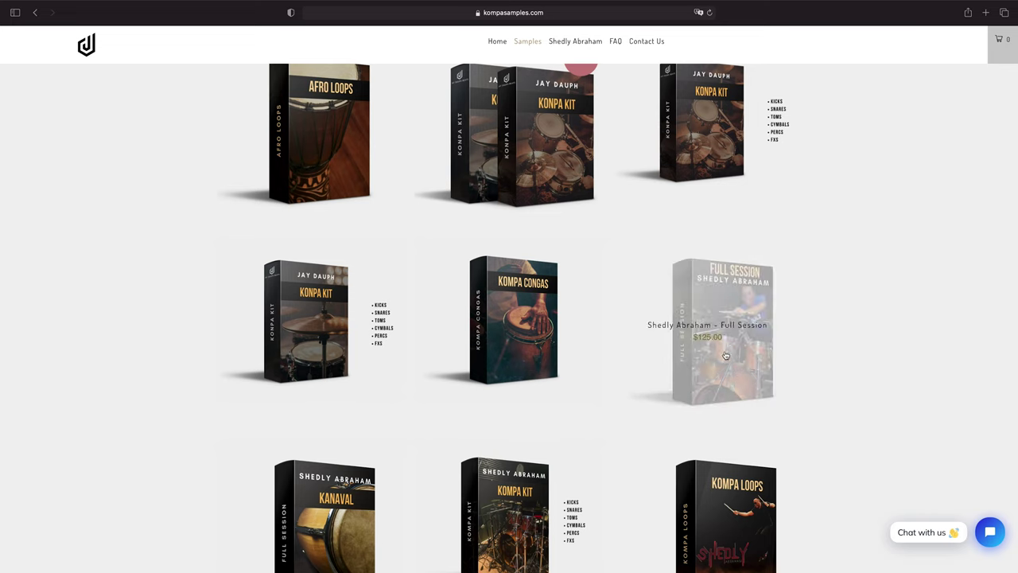
scroll(633, 426, down, 3)
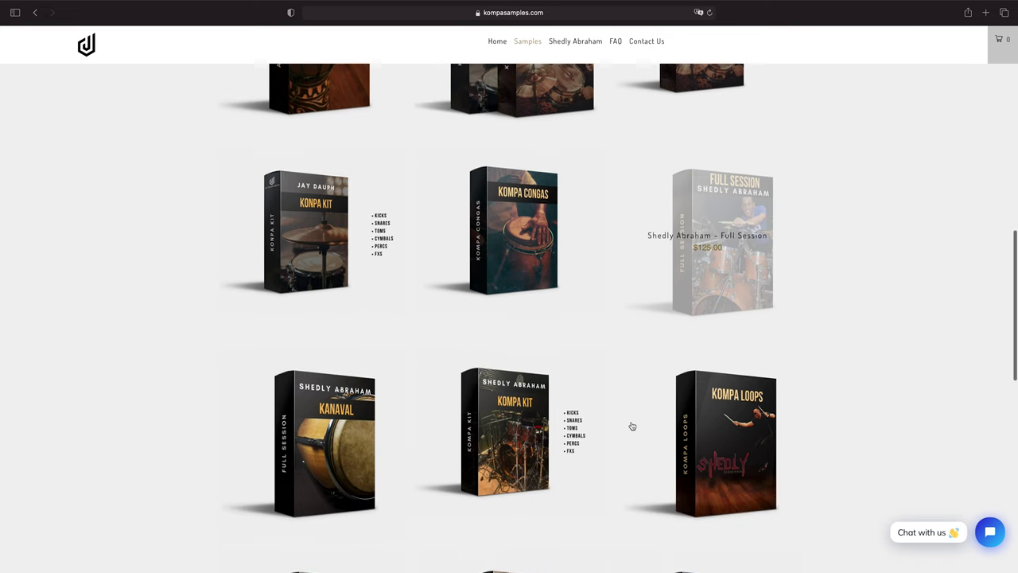
scroll(529, 243, up, 1)
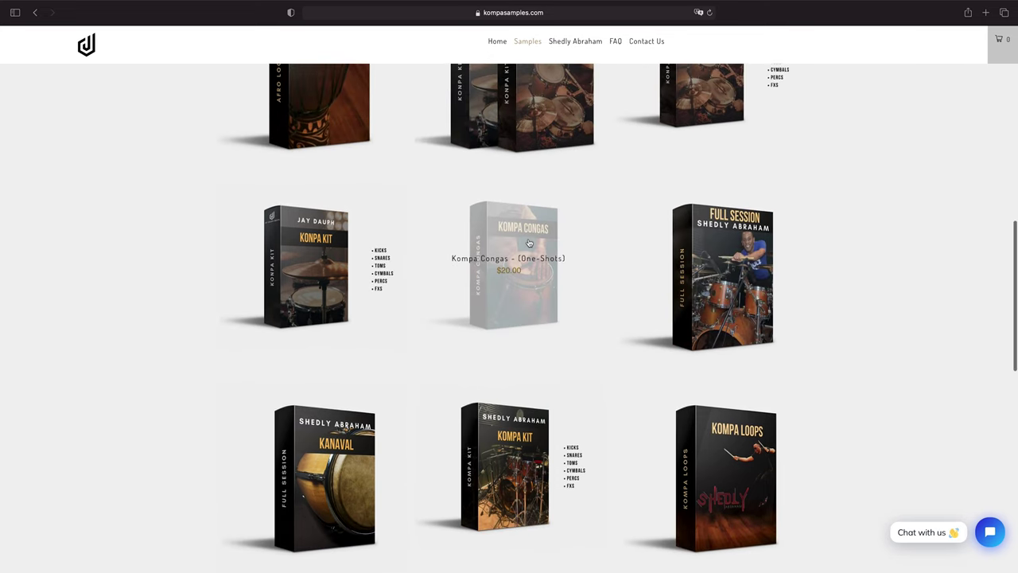
scroll(579, 173, up, 4)
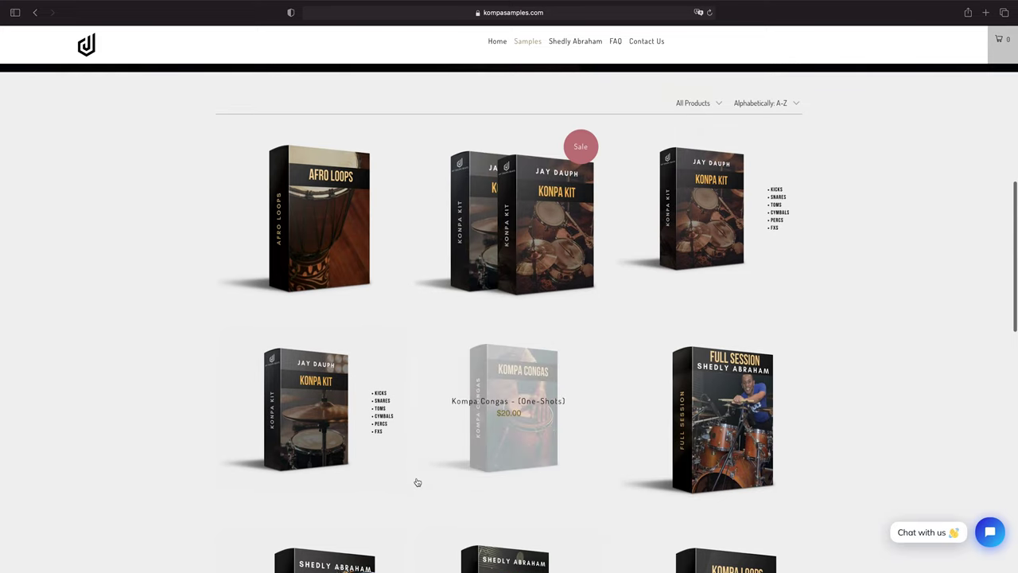
scroll(416, 482, down, 2)
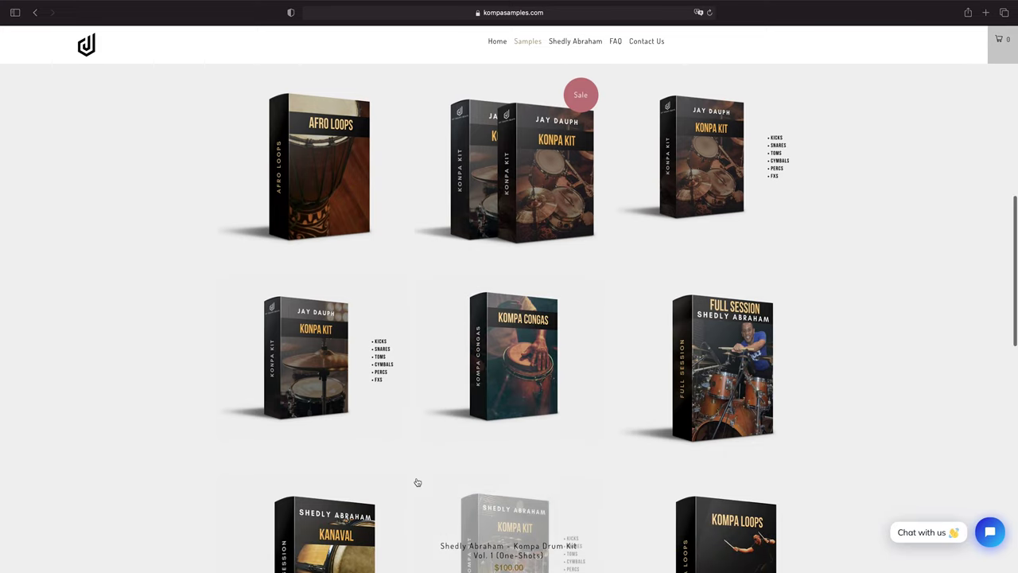
scroll(416, 482, down, 2)
scroll(416, 482, down, 3)
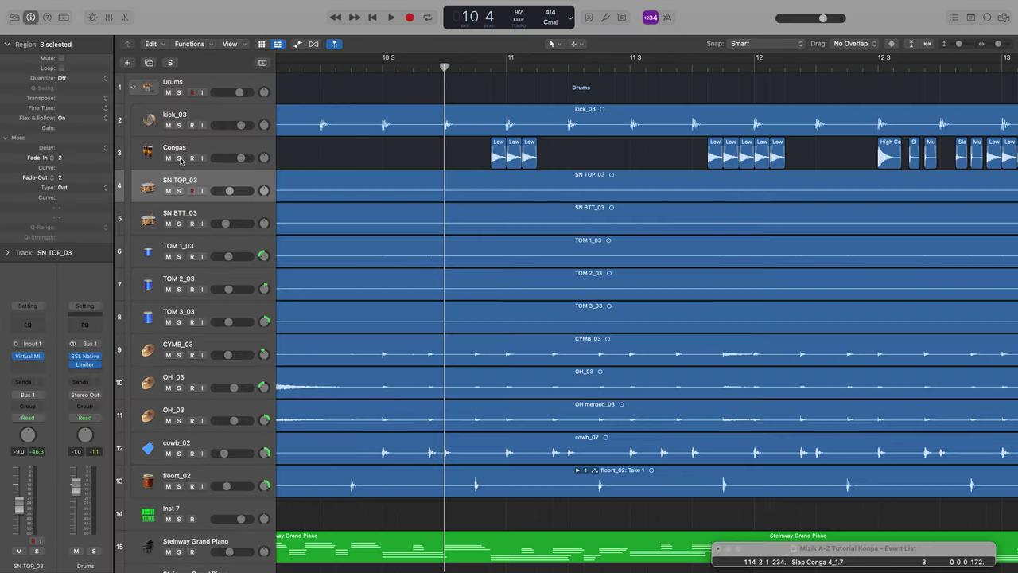
Play the Congas track in solo from bar 10 into bar 14 of the Logic Pro project, and clear the solo.
click(180, 157)
key(space)
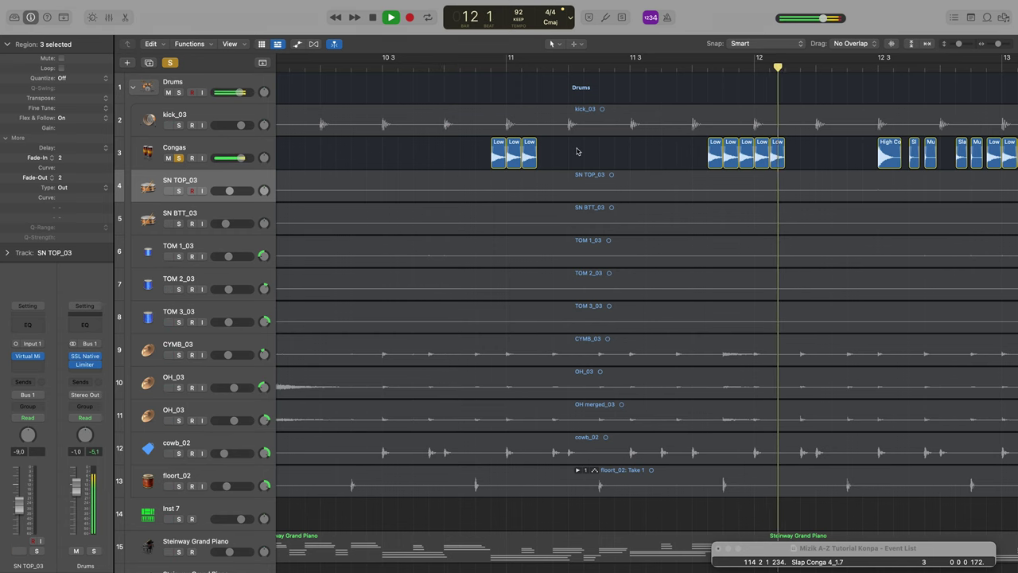
scroll(578, 151, down, 1)
scroll(578, 151, down, 3)
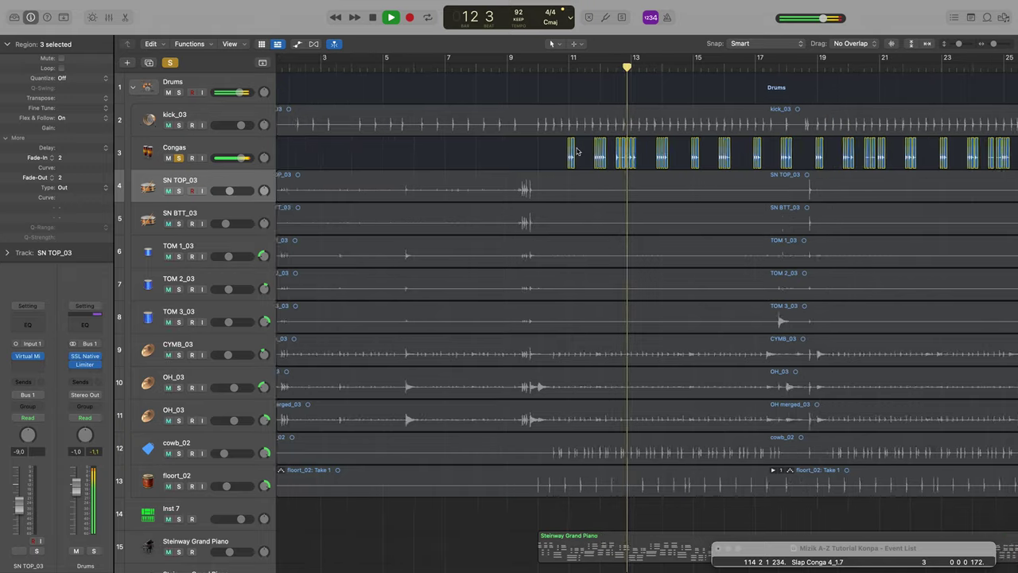
scroll(578, 151, up, 5)
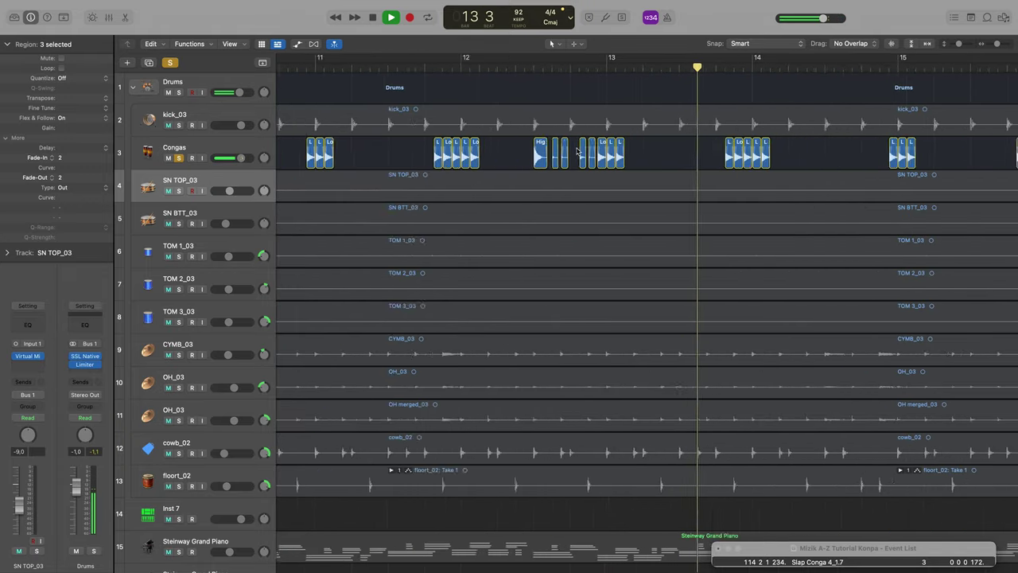
key(space)
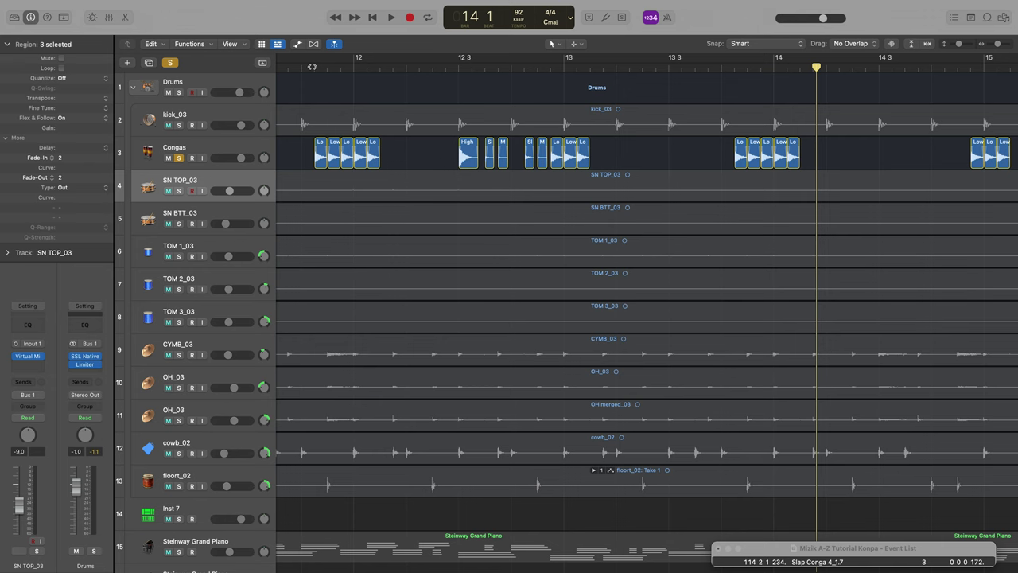
click(170, 63)
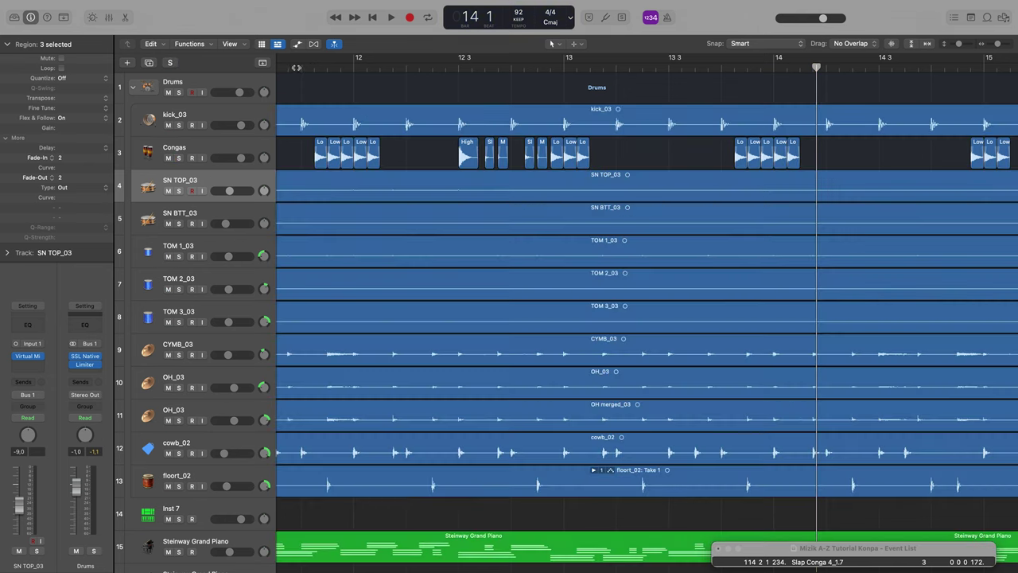
Move the playhead back to bar 11, beat 3, just ahead of the group of low conga hits.
click(312, 69)
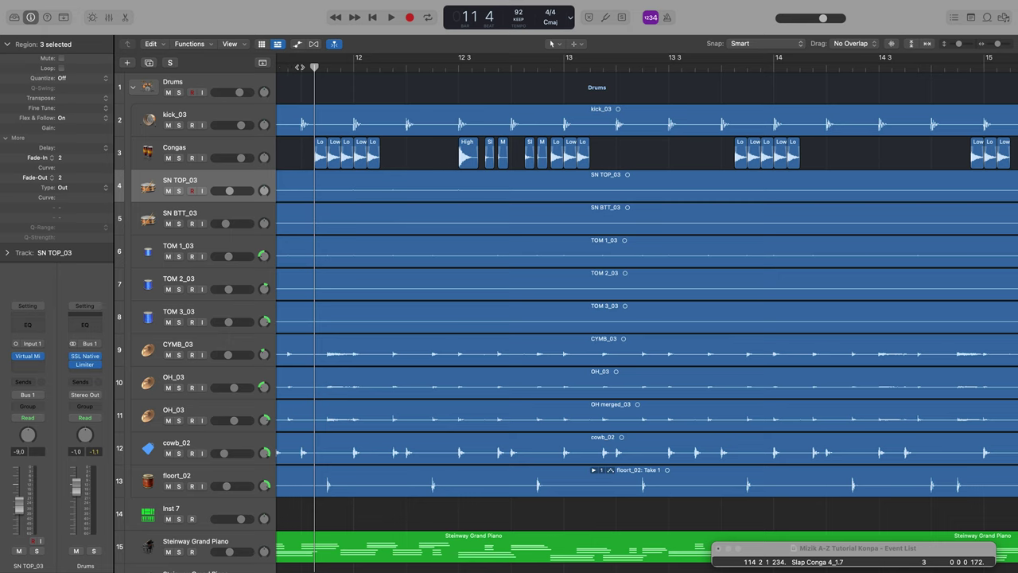
click(300, 67)
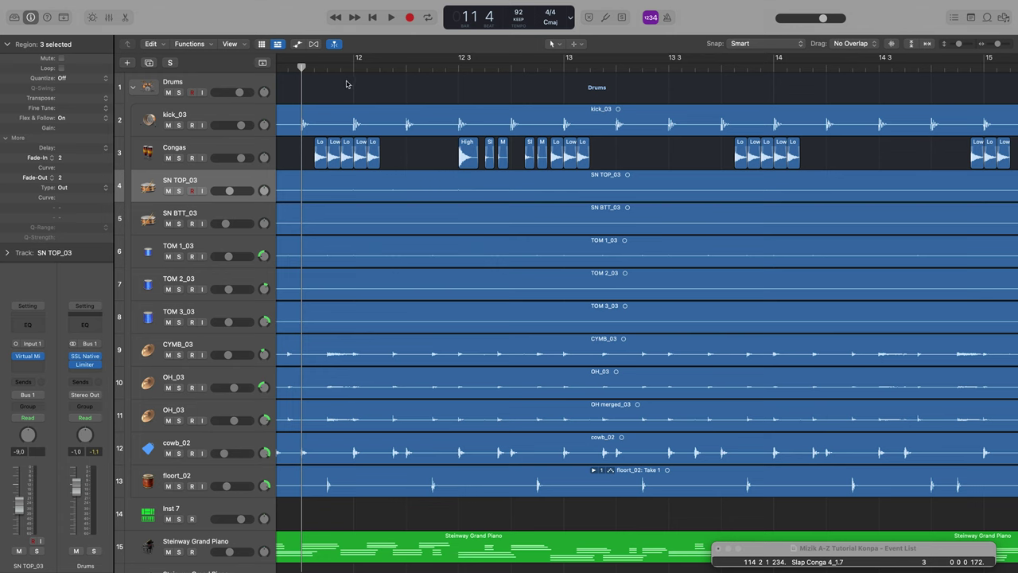
scroll(350, 85, left, 2)
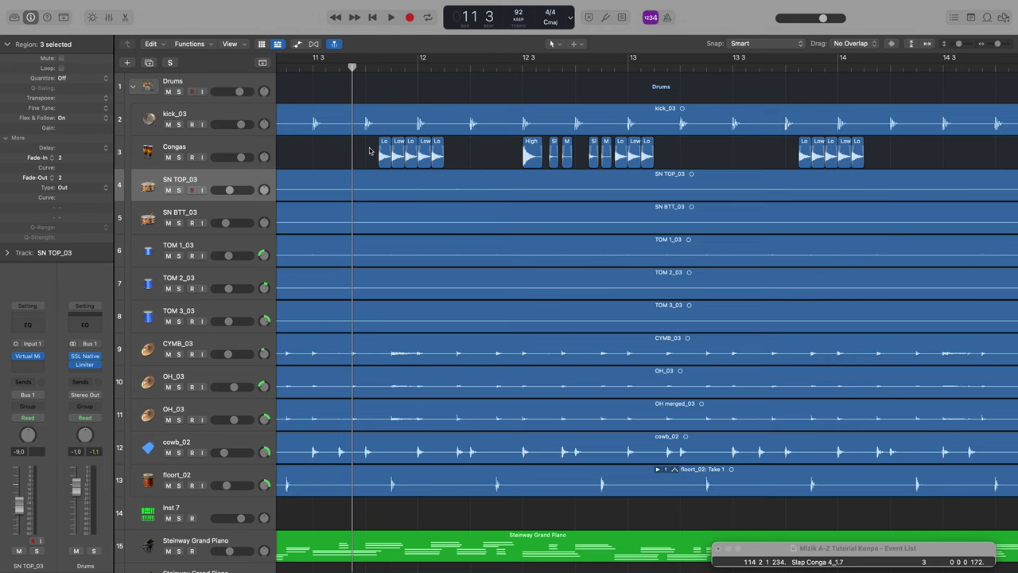
Switch to the Finder folder Kompa Congas Kit and preview High Conga 1, High Conga 2, High Conga 3 and Low Conga 1.
mouse_move(875, 561)
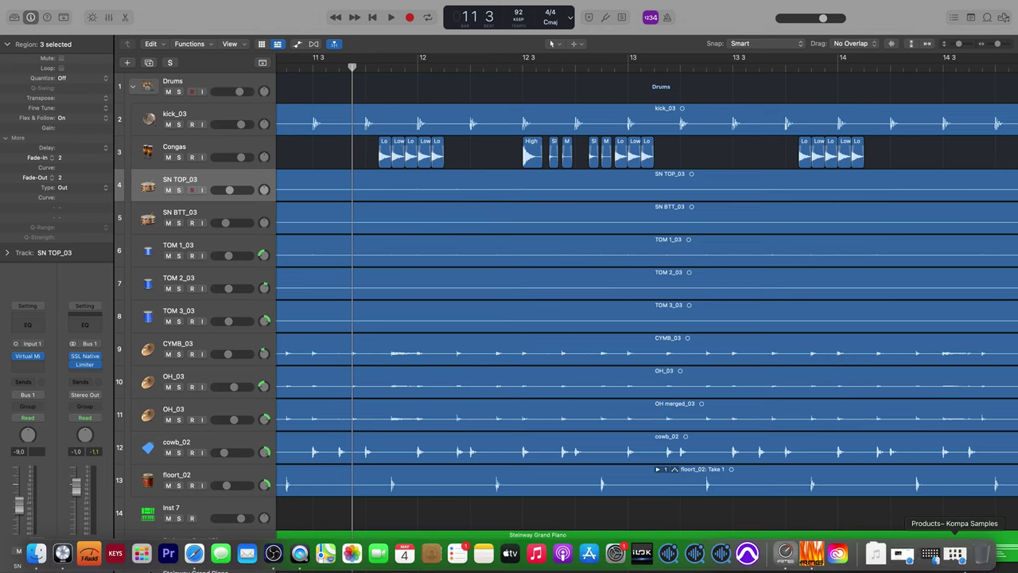
click(931, 555)
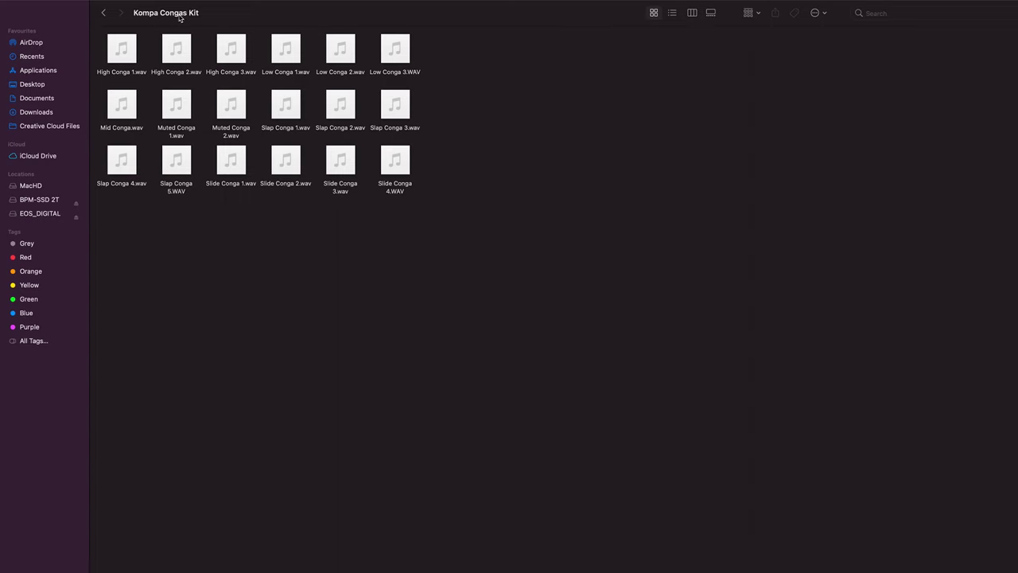
click(136, 55)
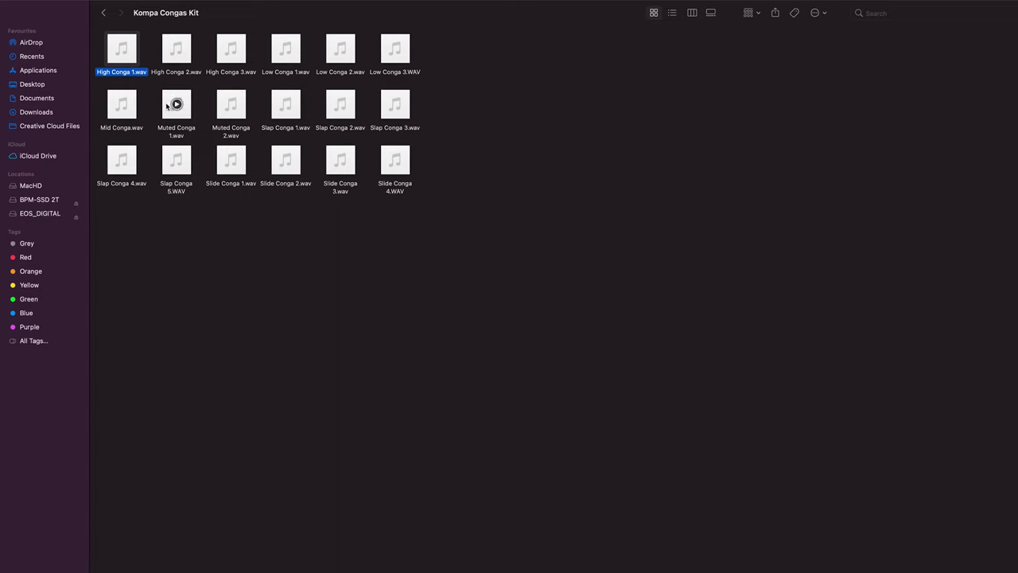
mouse_move(132, 62)
key(space)
click(179, 59)
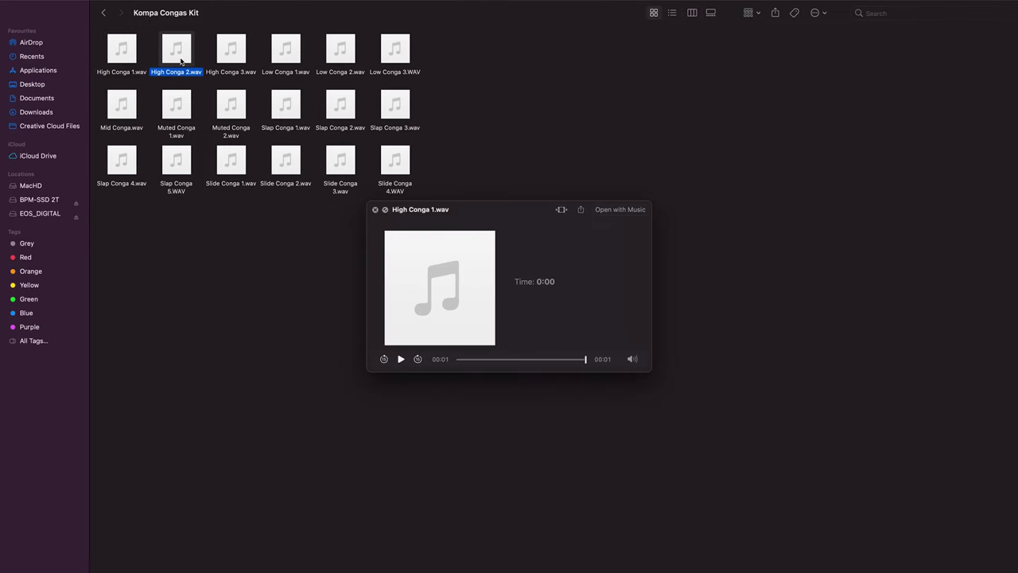
click(230, 49)
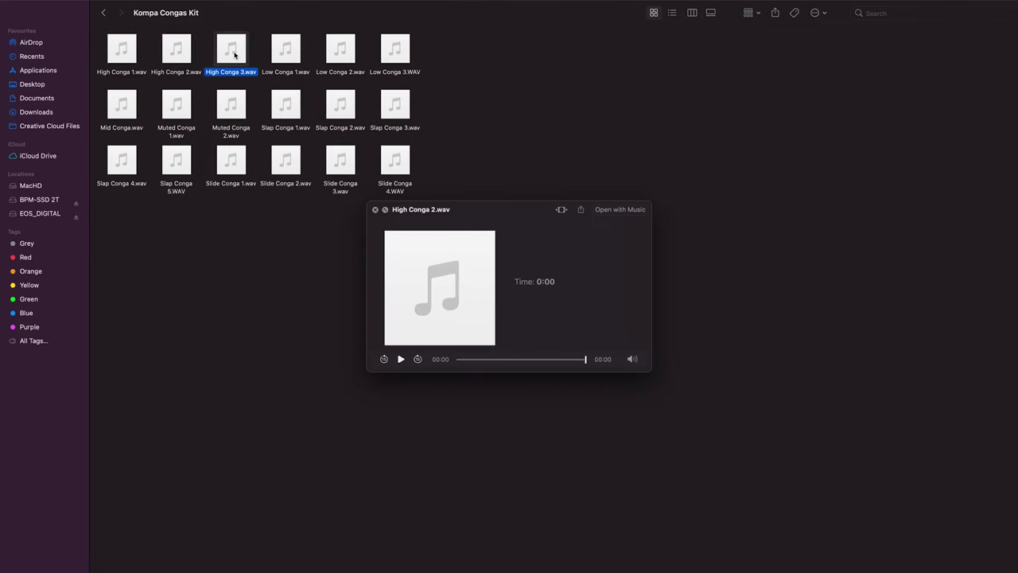
click(287, 61)
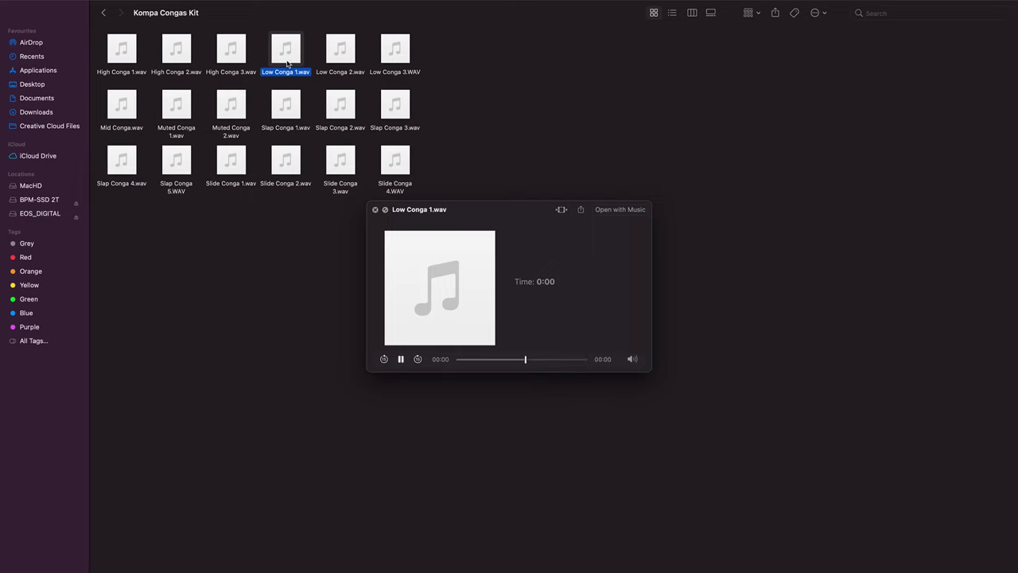
Preview Slap Conga 1, Muted Conga 2 and Slide Conga 1 from the kit folder, and close the preview.
click(292, 112)
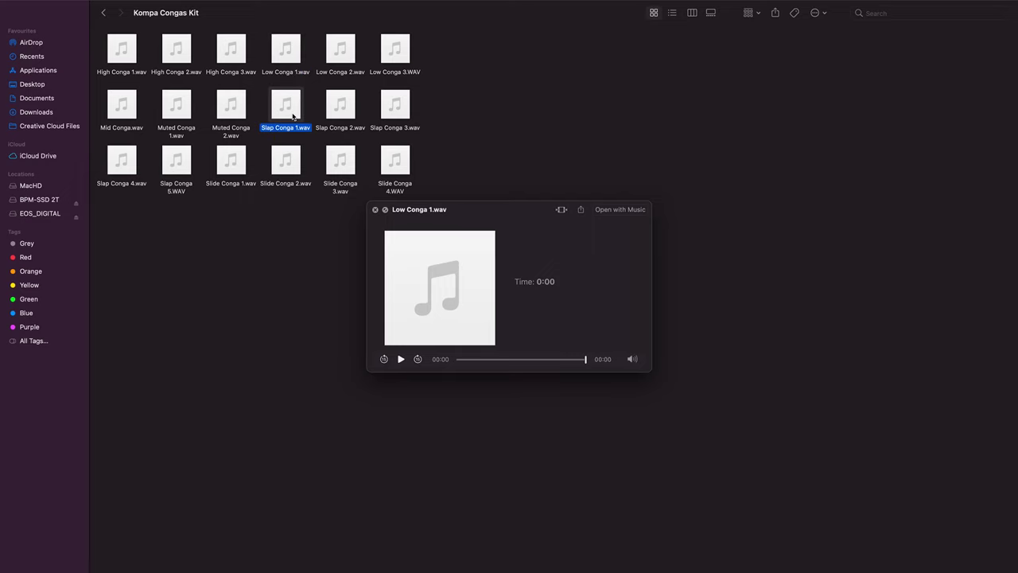
click(233, 115)
click(243, 172)
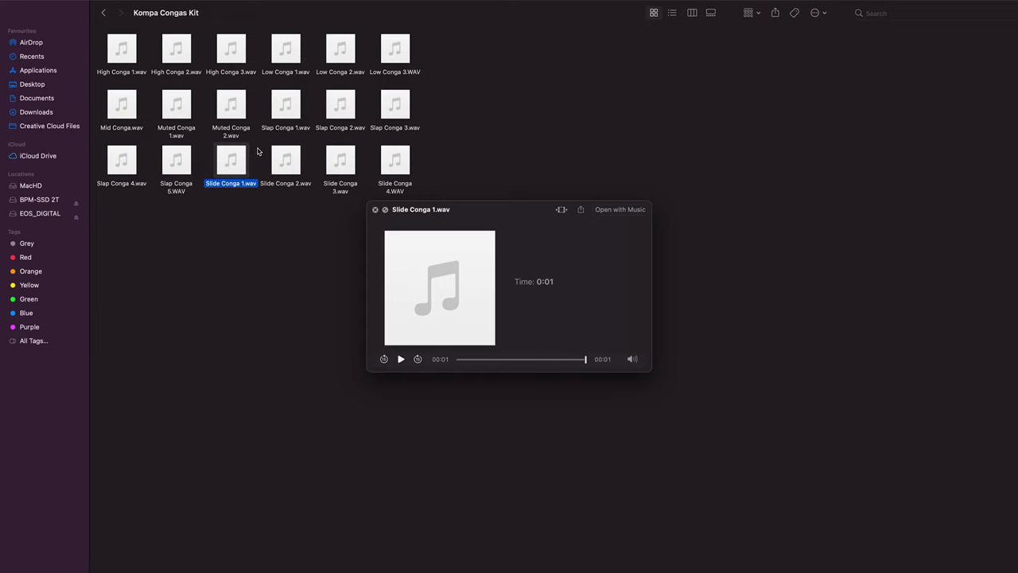
key(space)
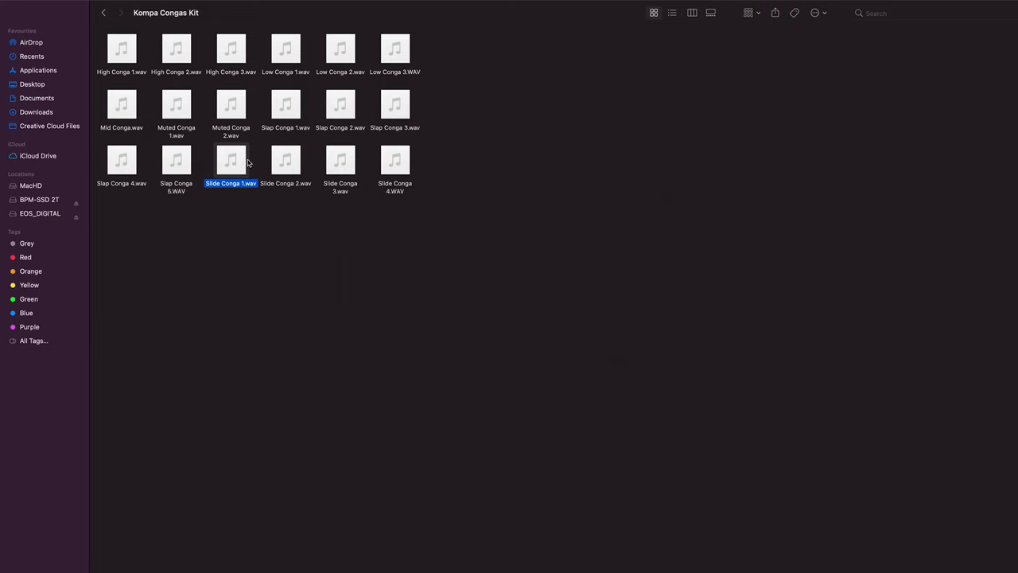
Switch back to the Logic Pro project and play the congas with the full mix from bar 11, beat 3 into bar 14.
mouse_move(288, 104)
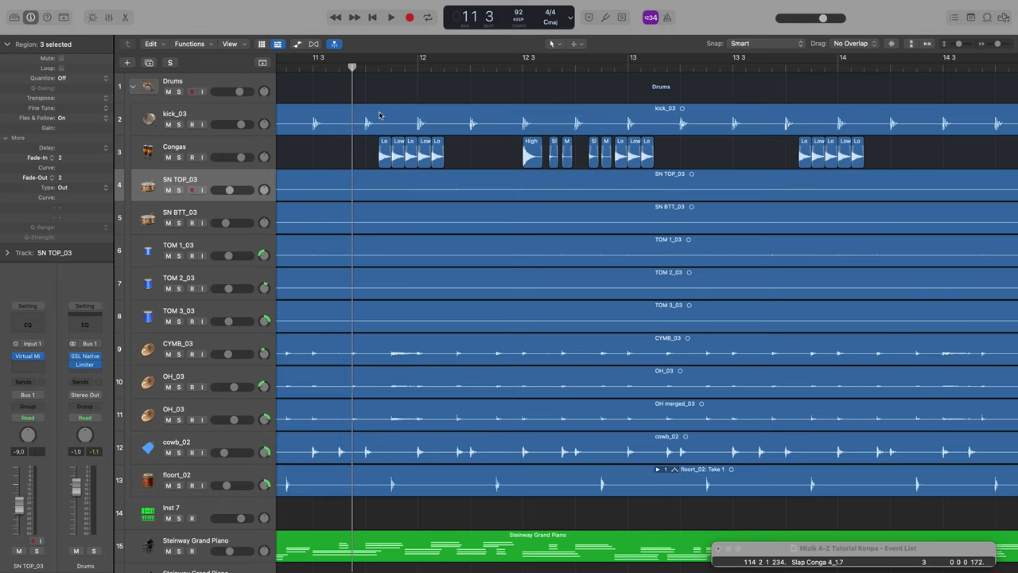
key(space)
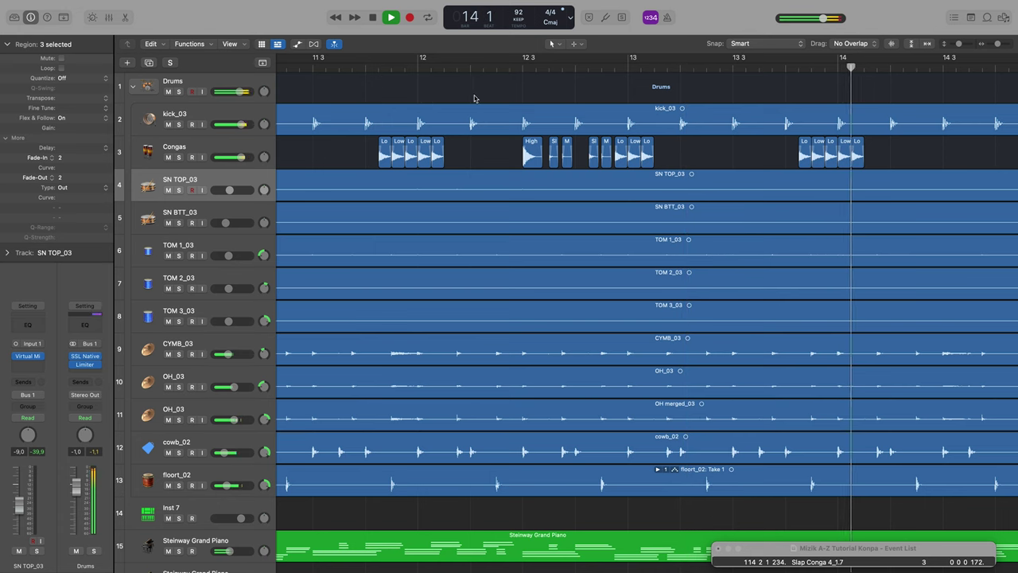
key(space)
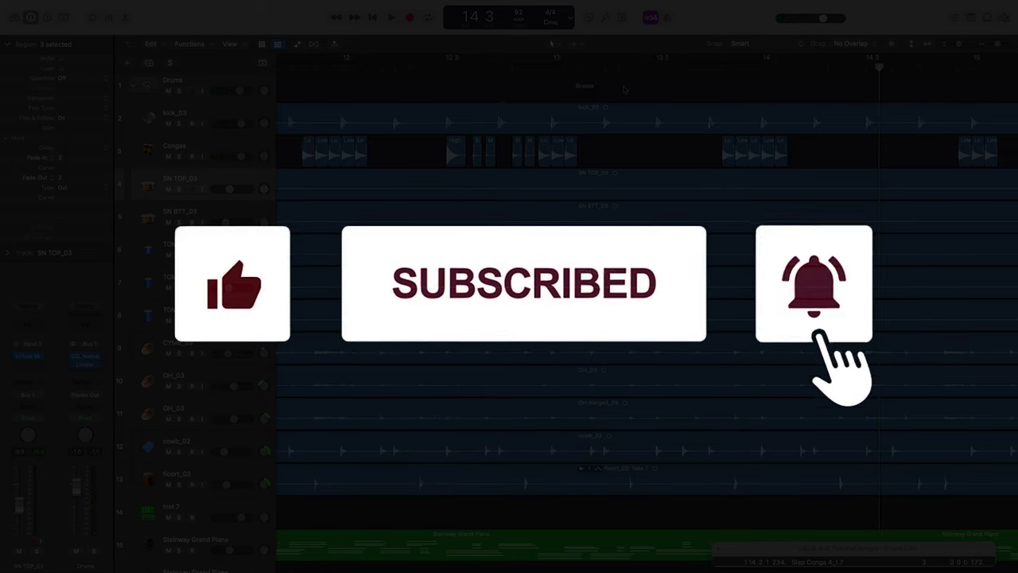
Place the playhead at bar 11, beat 4 and select the first low conga region after it in the Congas track.
scroll(386, 98, left, 3)
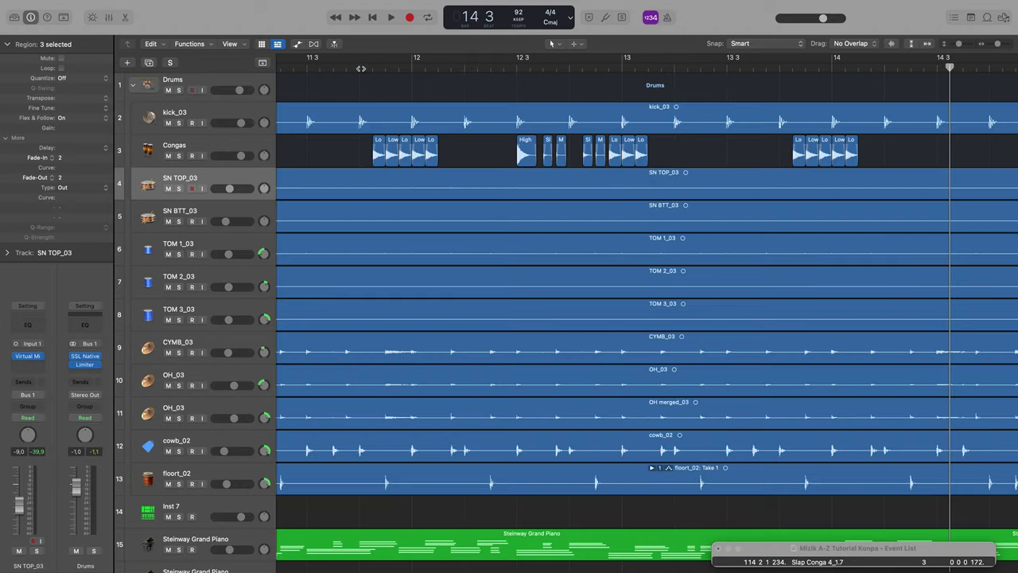
click(361, 69)
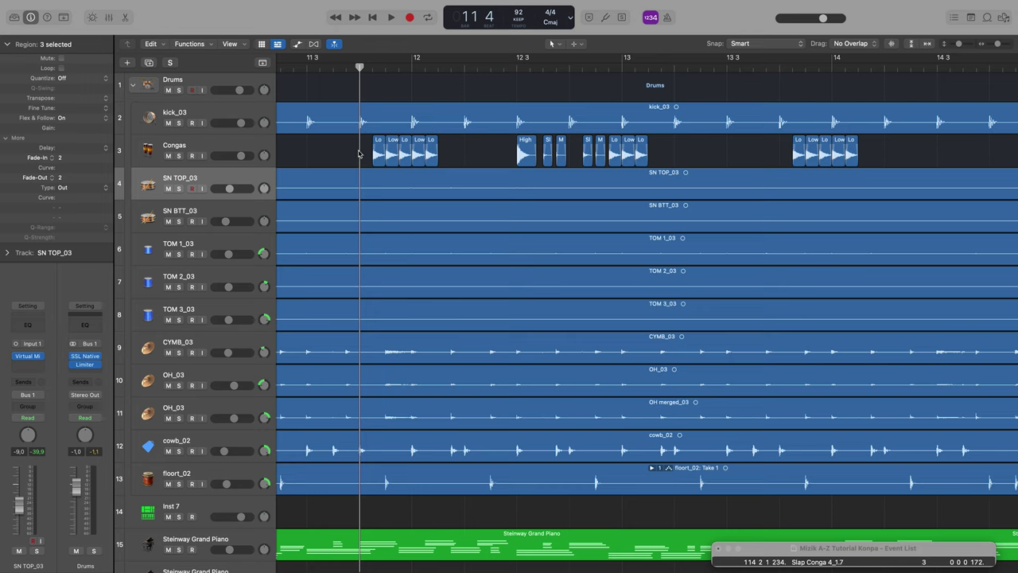
scroll(359, 153, up, 5)
scroll(359, 153, down, 1)
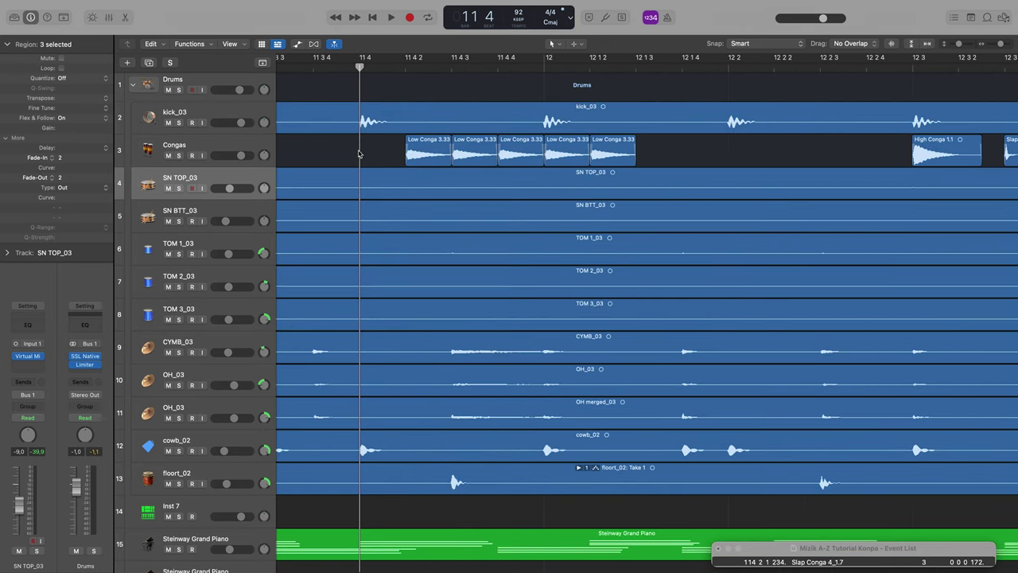
click(426, 157)
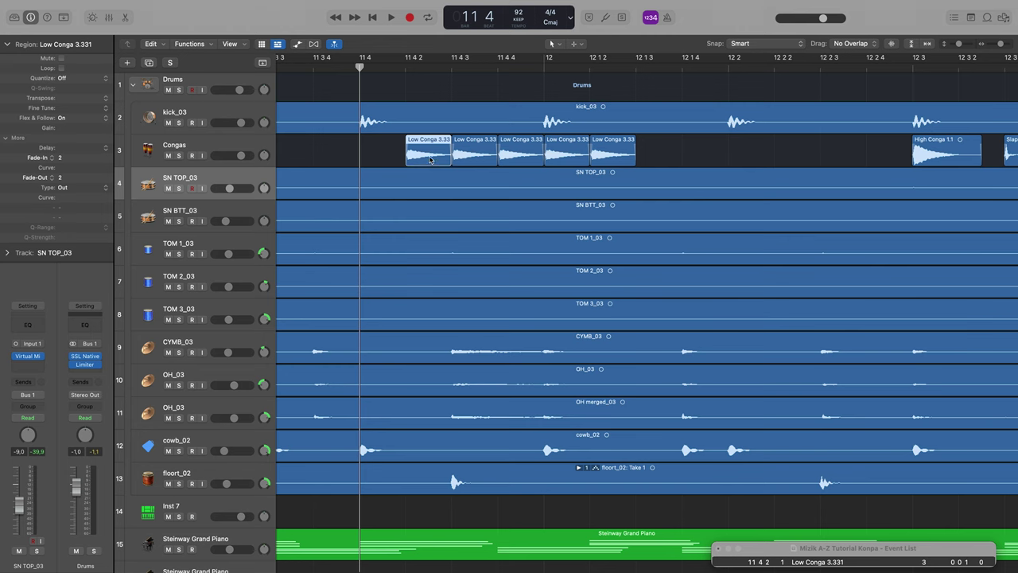
scroll(439, 159, up, 2)
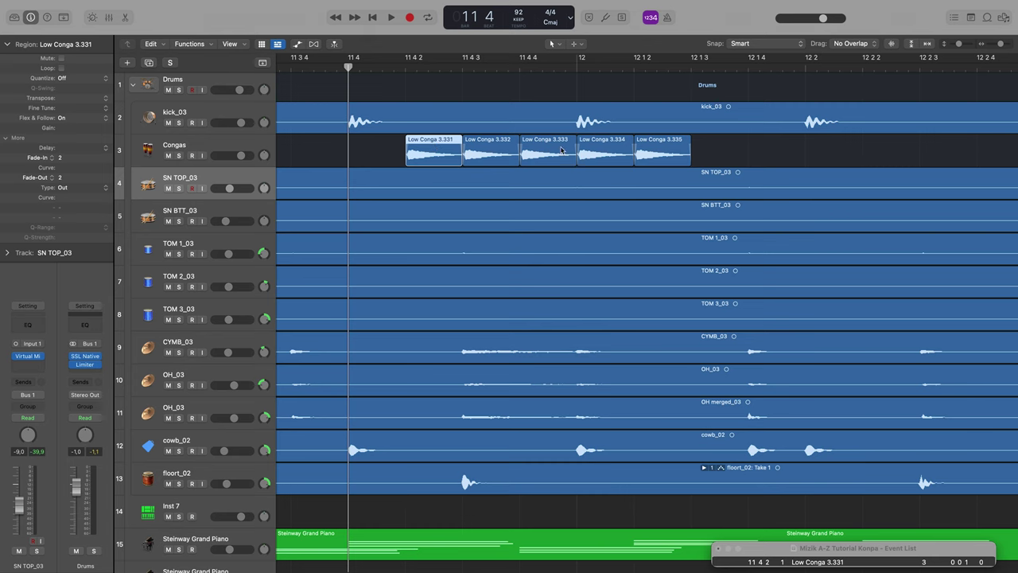
Play the high, slap and muted conga group from just before bar 12, beat 3 up to bar 13.
scroll(694, 150, right, 10)
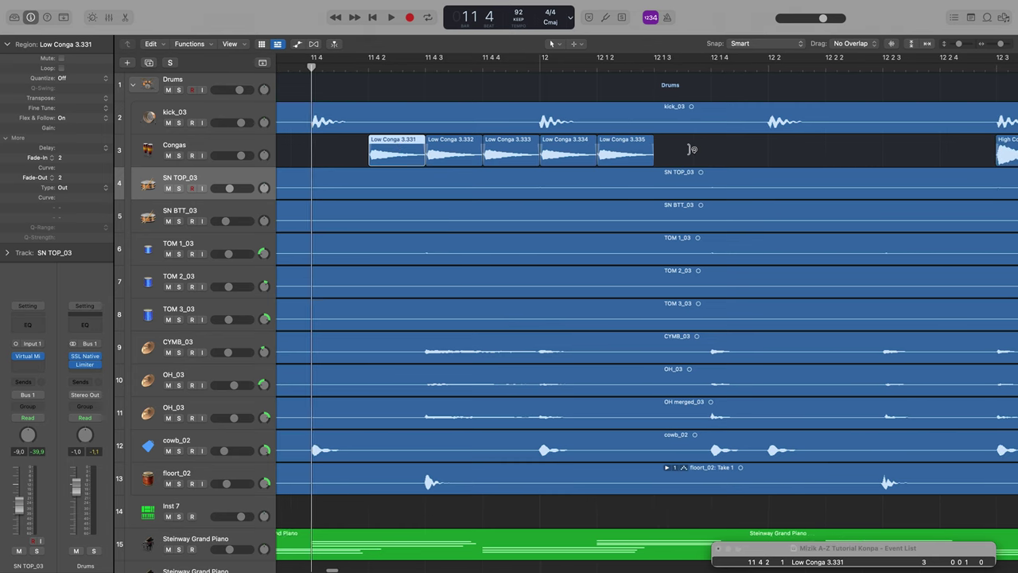
scroll(694, 149, right, 2)
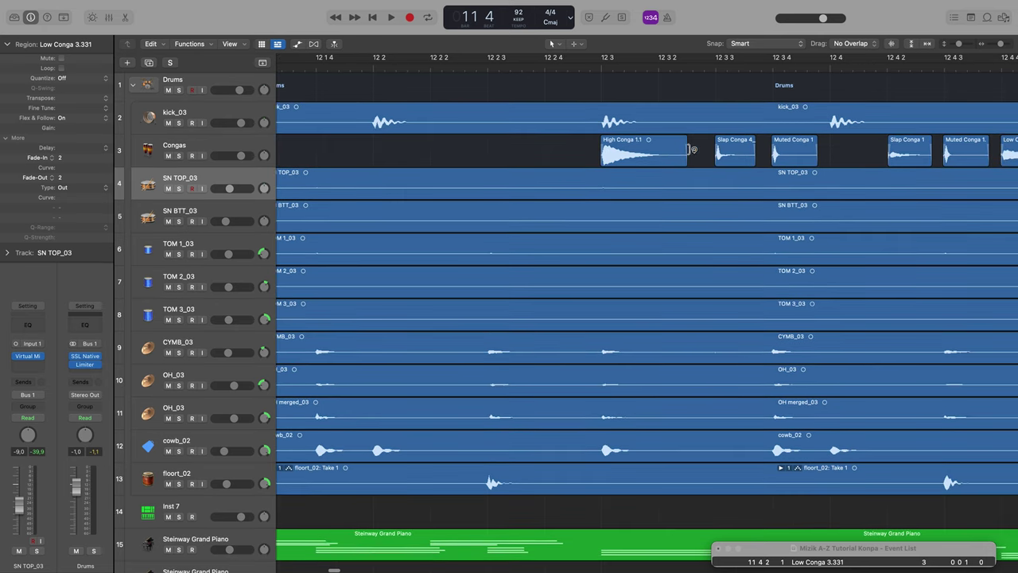
scroll(581, 151, down, 5)
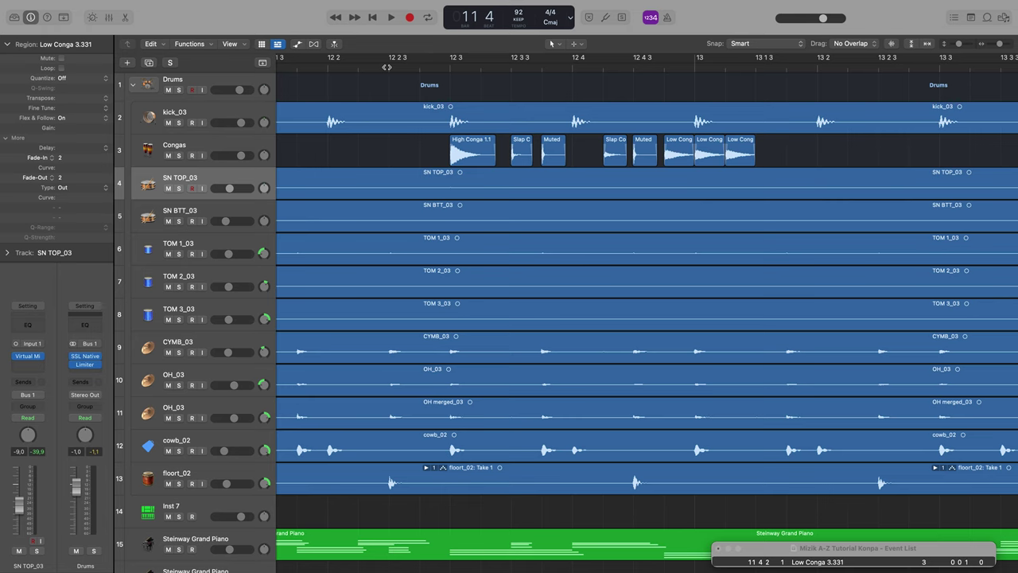
click(387, 67)
key(space)
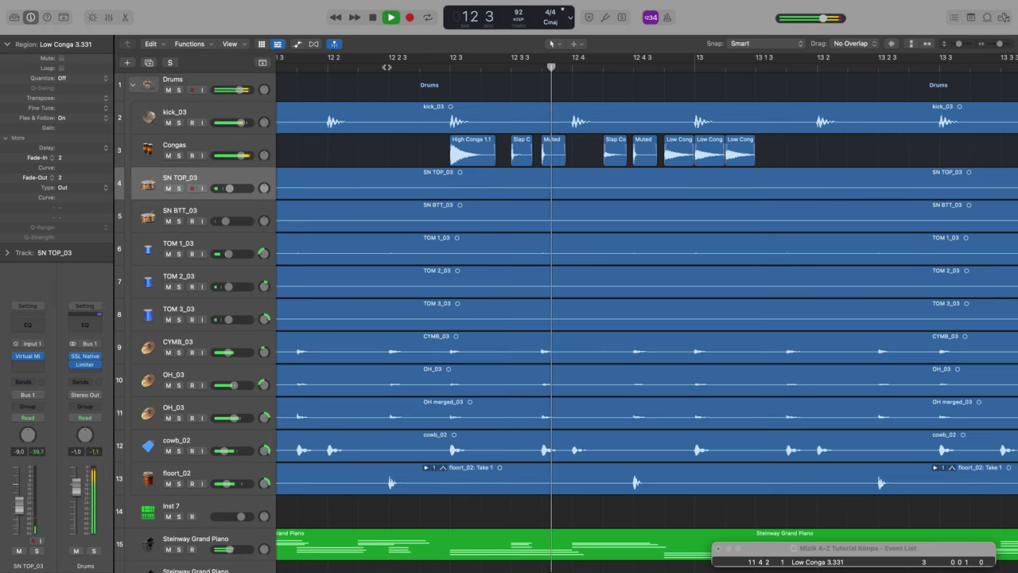
key(space)
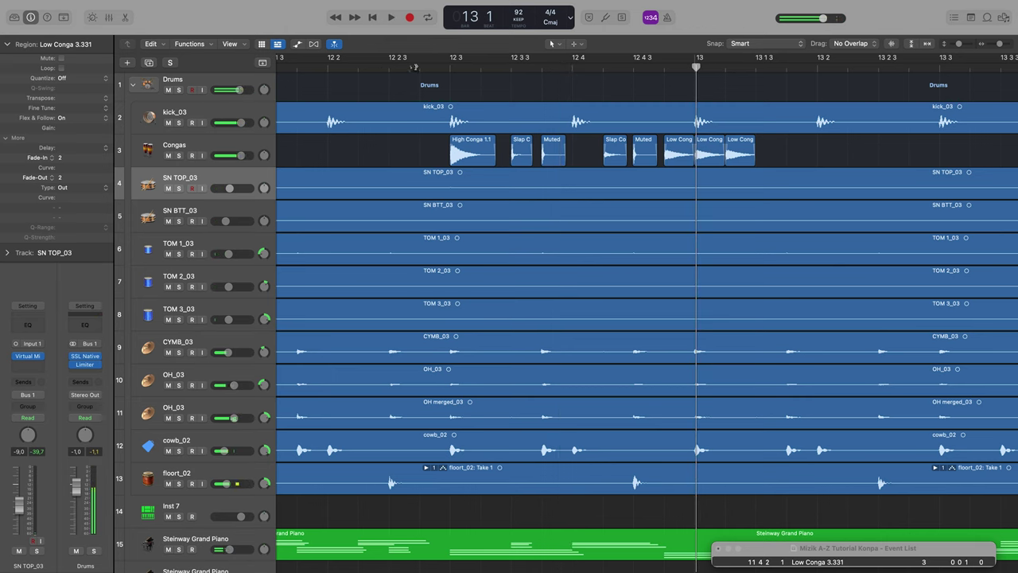
Move the playhead to just ahead of the High Conga 1.1 region at bar 12, beat 3.
click(420, 68)
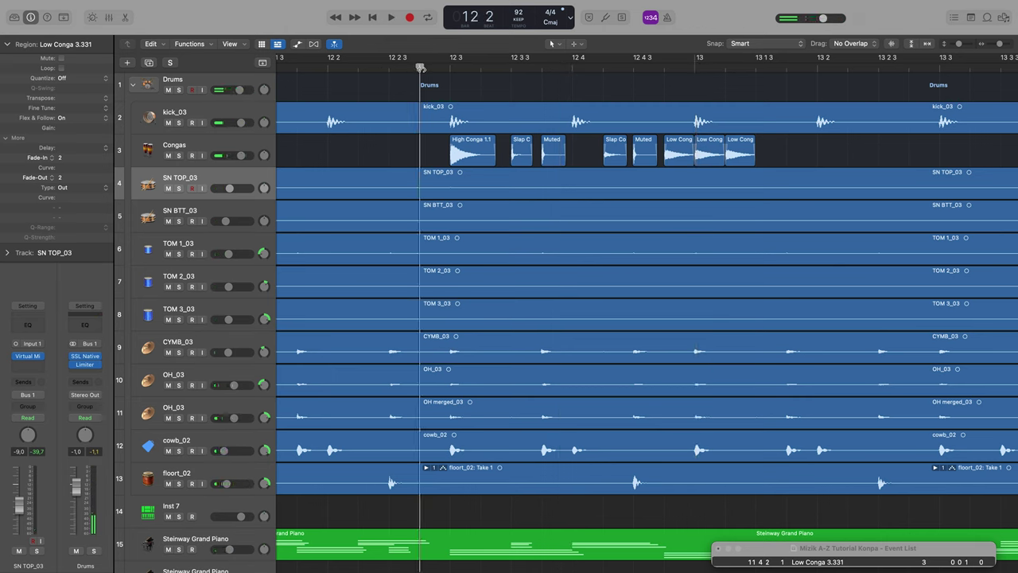
key(super+Right)
key(super+Right)
key(super+Right)
key(super+Right)
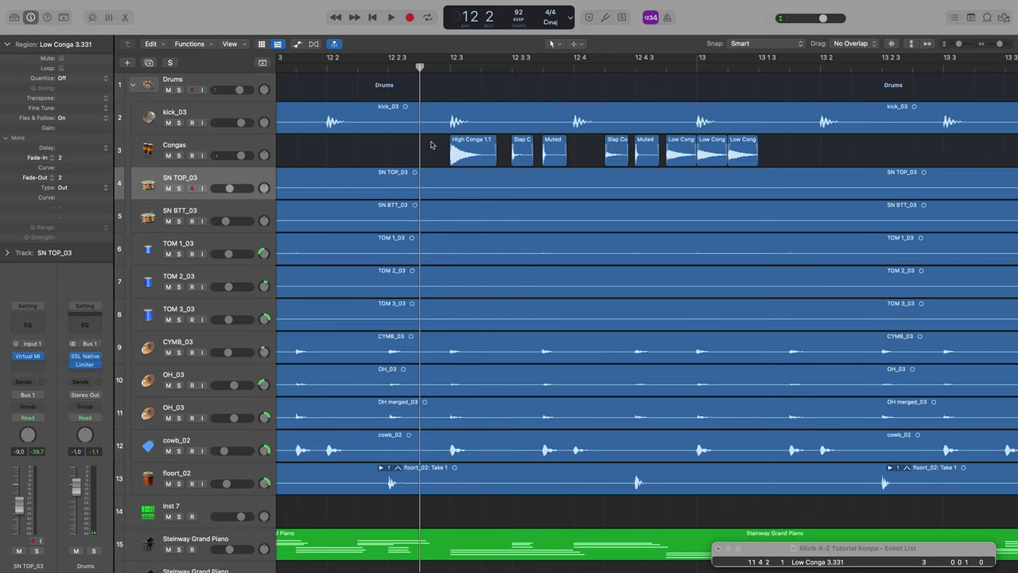
key(super+Left)
key(super+Left)
key(super+Left)
key(super+Left)
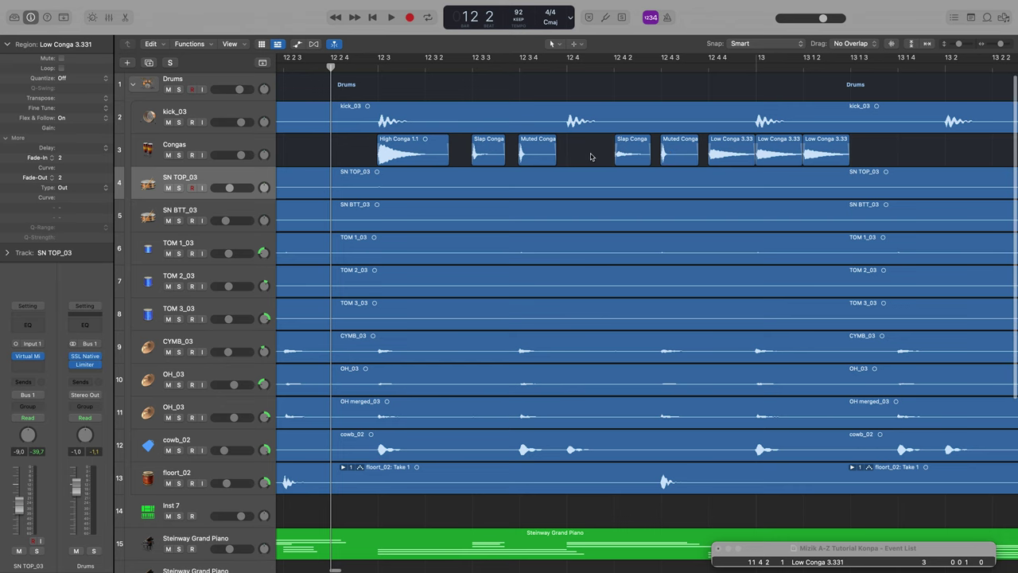
Examine closely how High Conga 1.1 and the following slap and muted conga hits in bar 12 sit on the beat grid.
scroll(591, 157, up, 10)
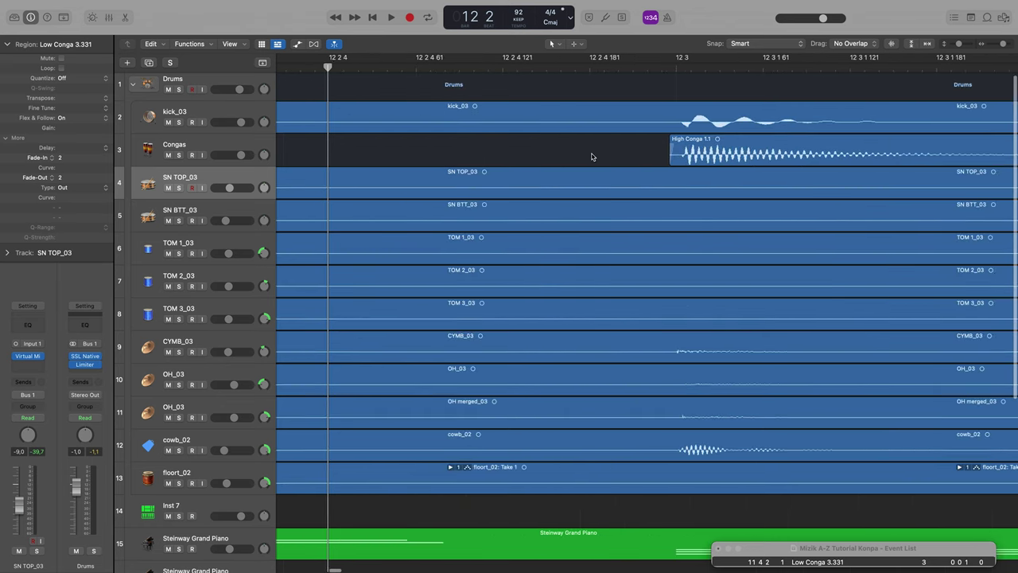
scroll(591, 157, right, 10)
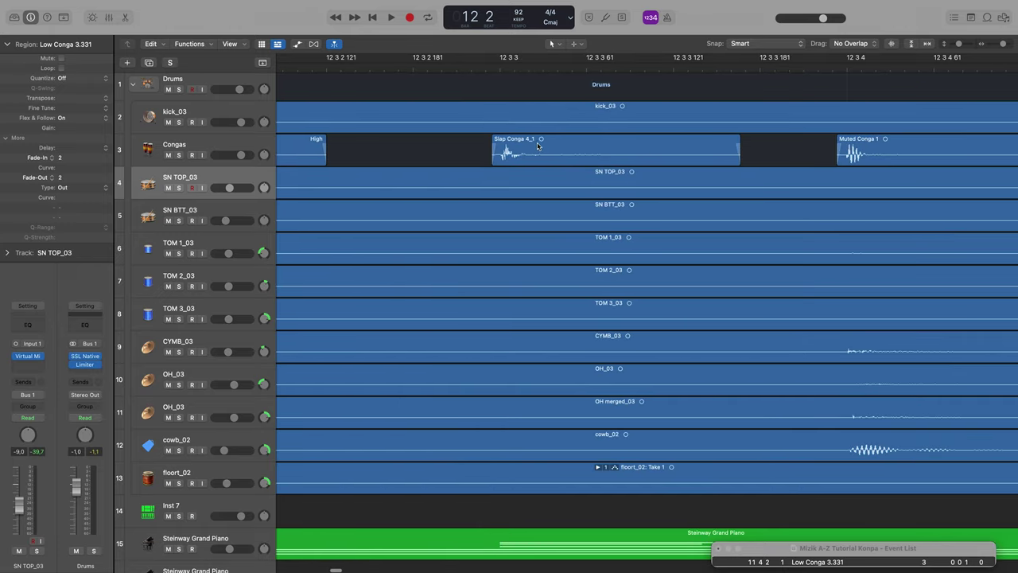
scroll(793, 171, right, 5)
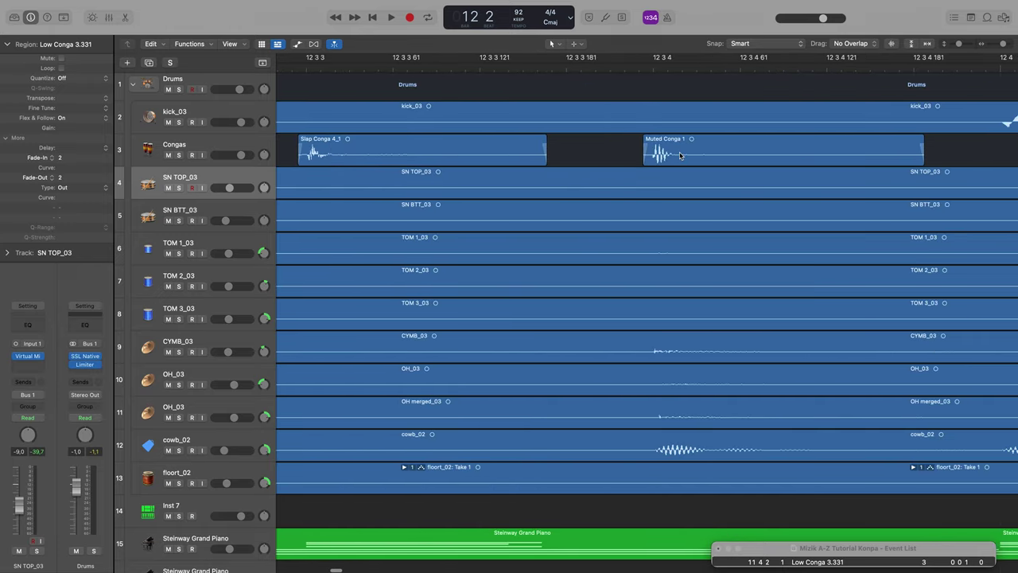
scroll(680, 156, right, 15)
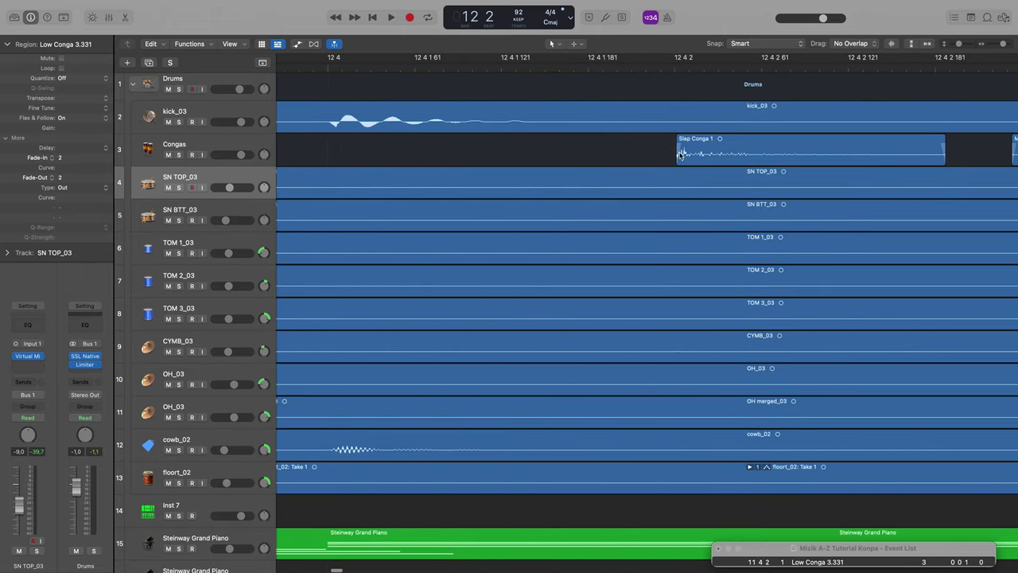
scroll(680, 155, right, 2)
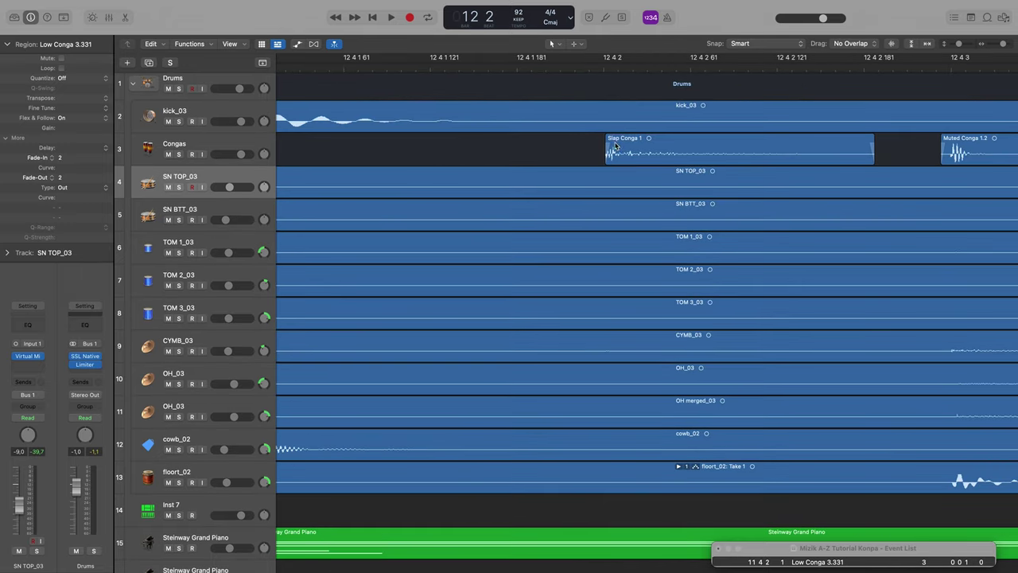
scroll(644, 144, right, 6)
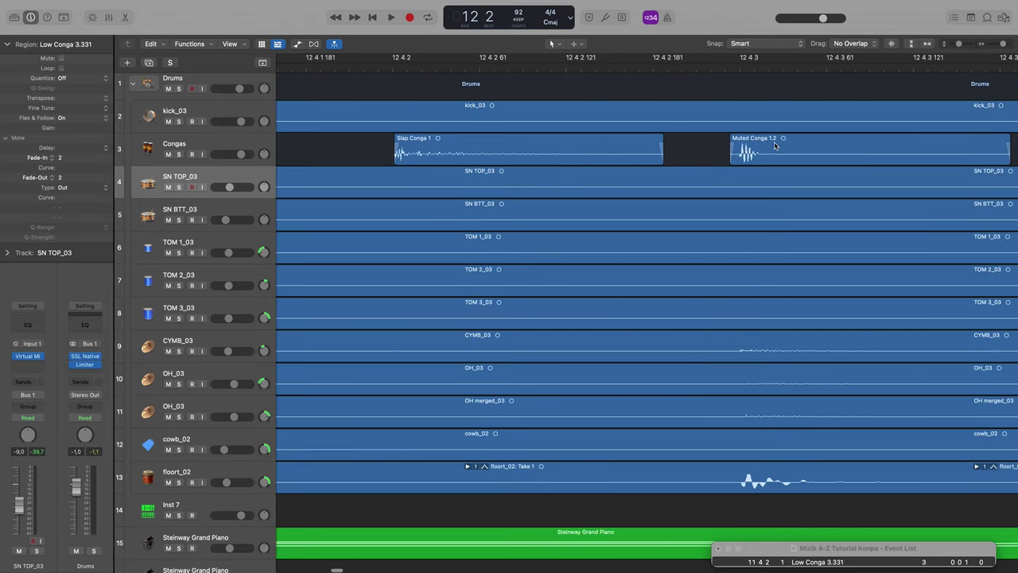
Examine the spacing of the low conga groups from bar 11 to bar 16 and the high, slap and muted group between them.
scroll(713, 145, down, 5)
scroll(713, 145, down, 4)
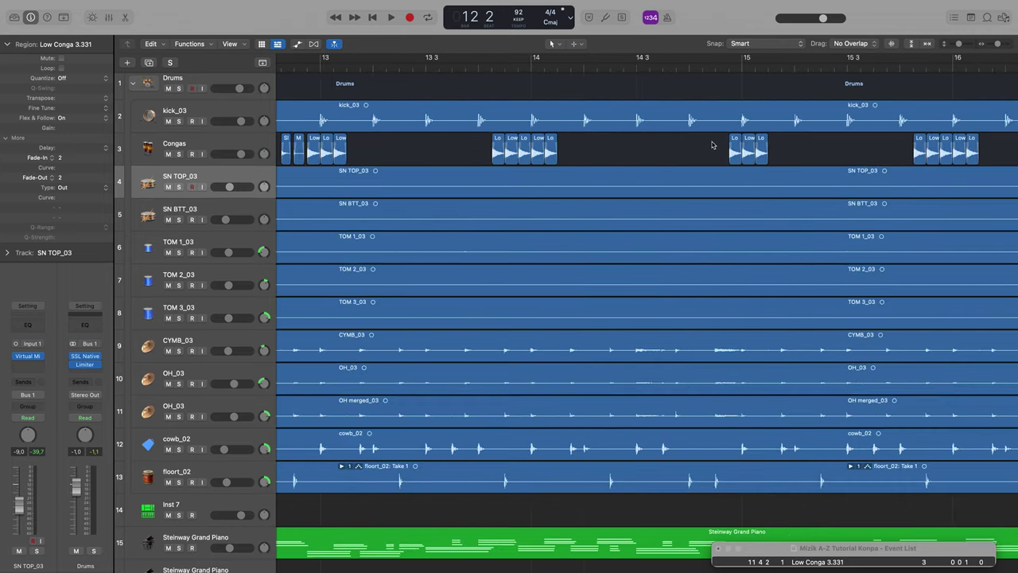
scroll(440, 141, down, 2)
scroll(440, 141, left, 2)
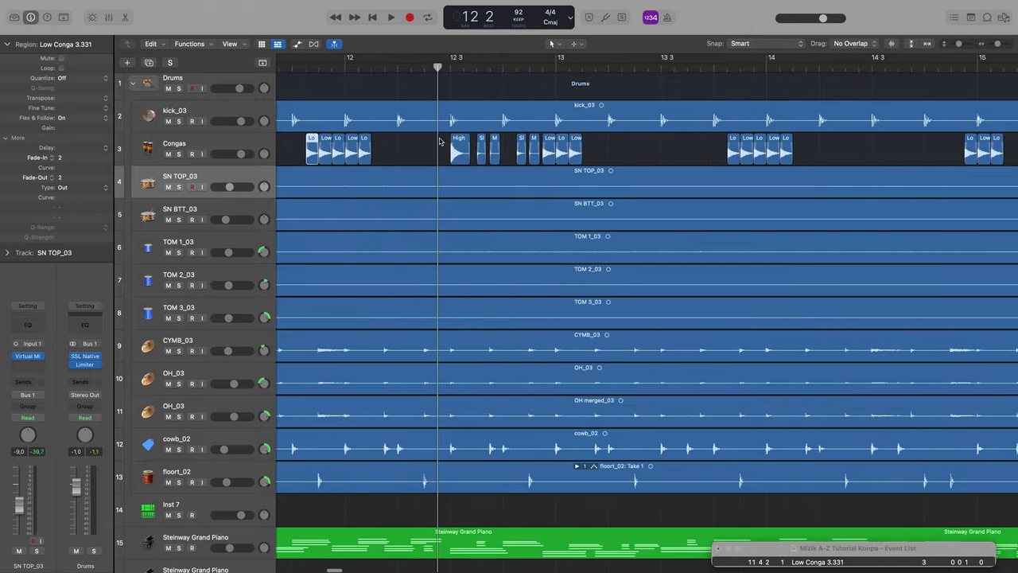
scroll(449, 143, up, 2)
scroll(449, 143, up, 2)
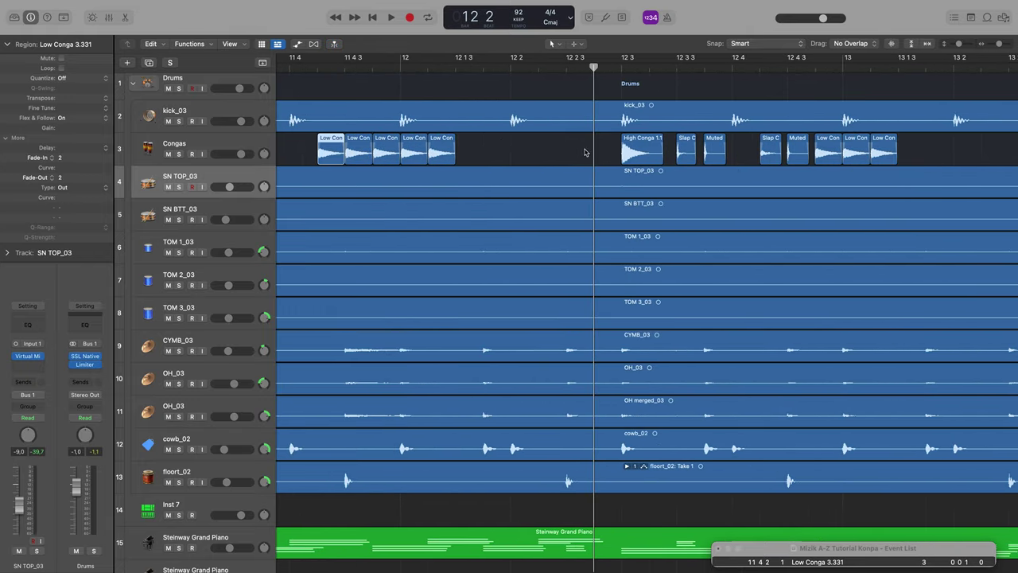
scroll(611, 156, right, 2)
scroll(610, 156, right, 1)
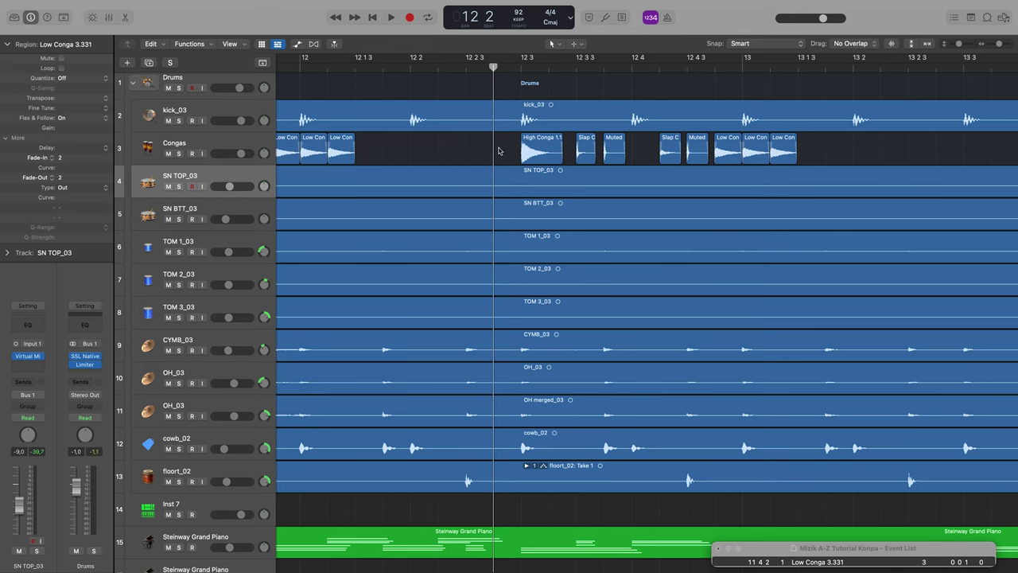
scroll(501, 152, right, 3)
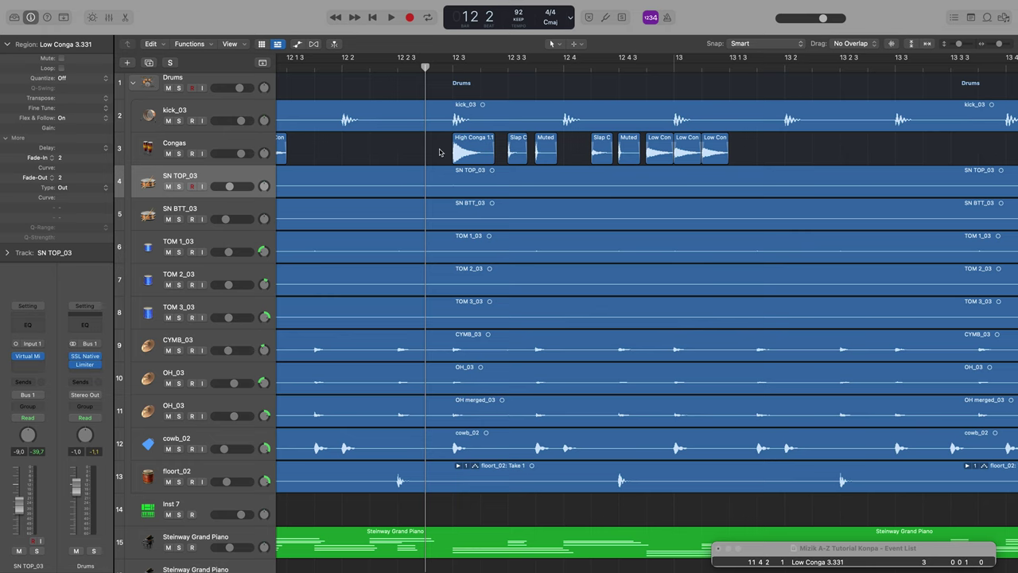
Select one by one the two slap and two muted conga regions between bar 12, beat 3 and bar 13.
click(516, 147)
click(544, 152)
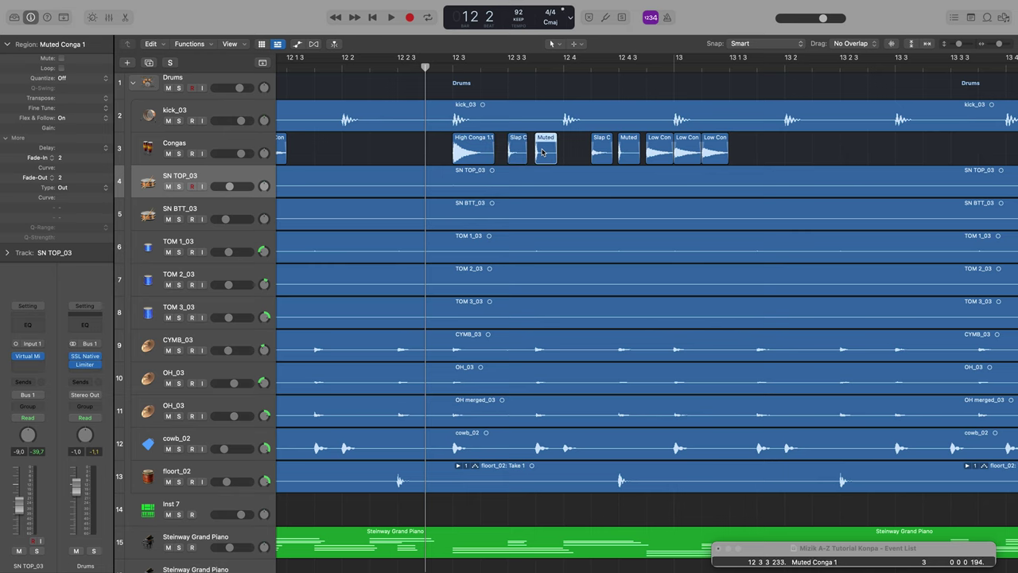
click(604, 141)
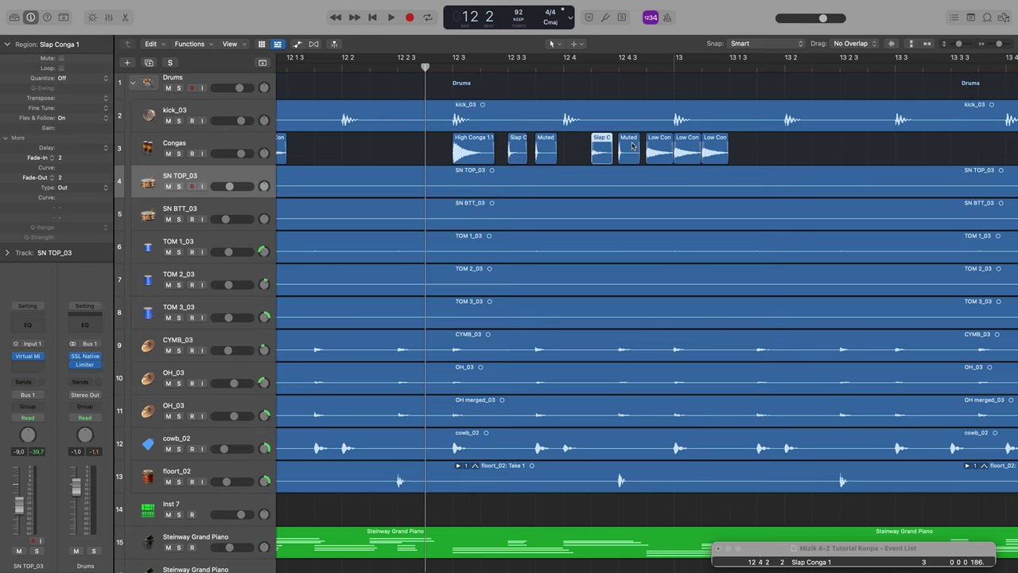
click(633, 147)
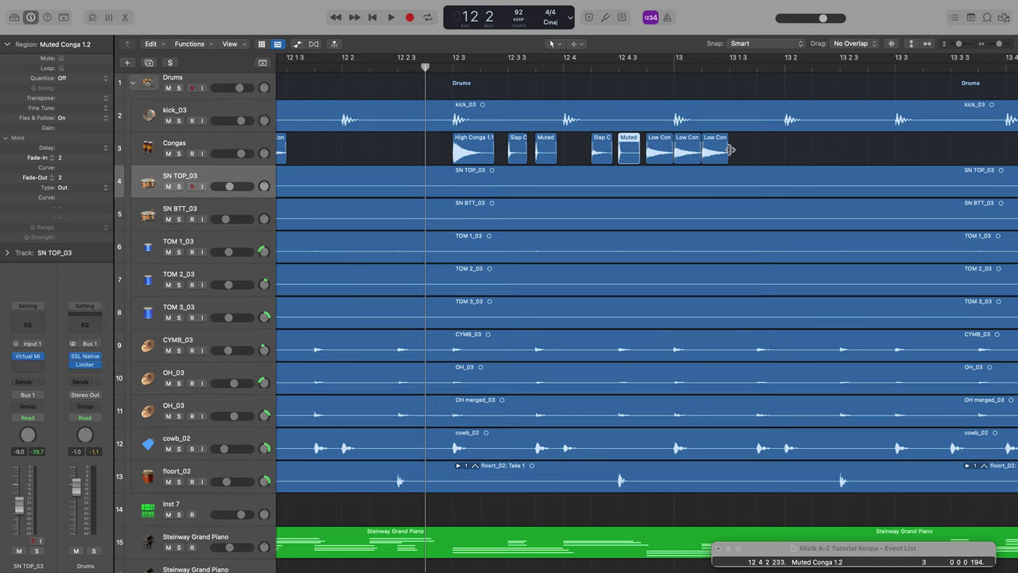
Show the global tracks and bring the song's arrangement sections into view above the drum tracks.
click(262, 63)
key(z)
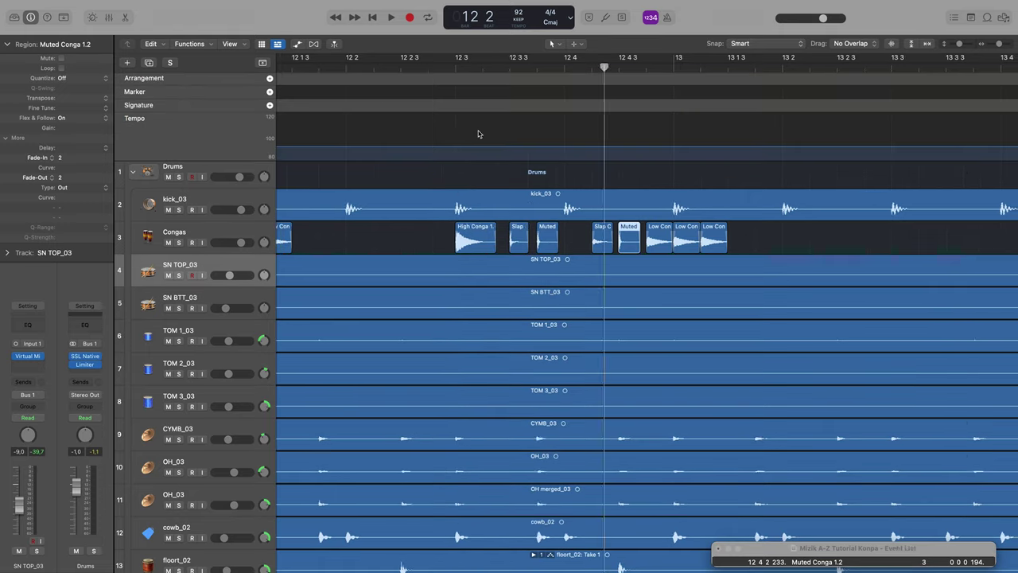
key(z)
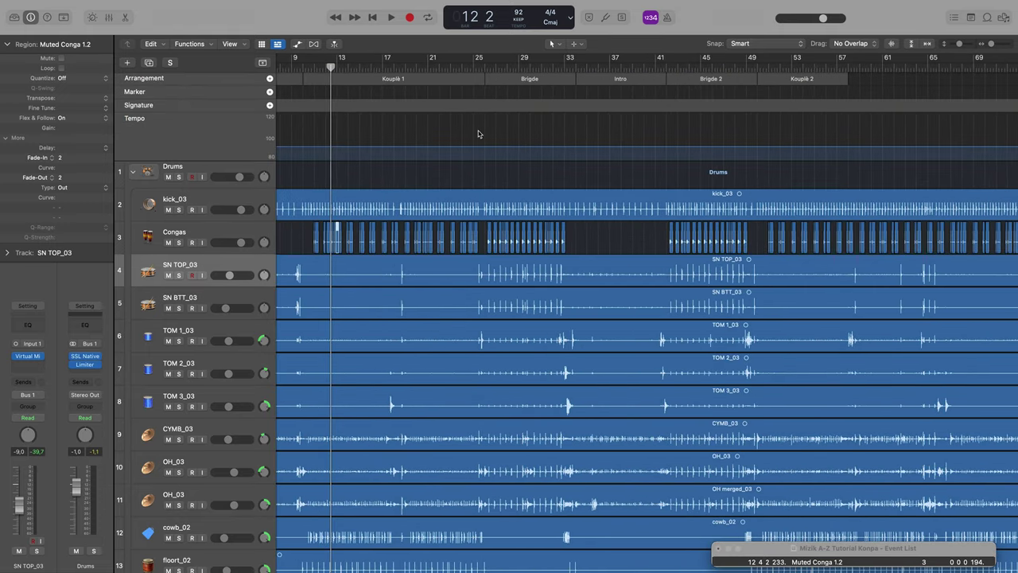
Play the drums through bar 72 up to beat 4 to hear the slap and muted conga hits.
click(485, 69)
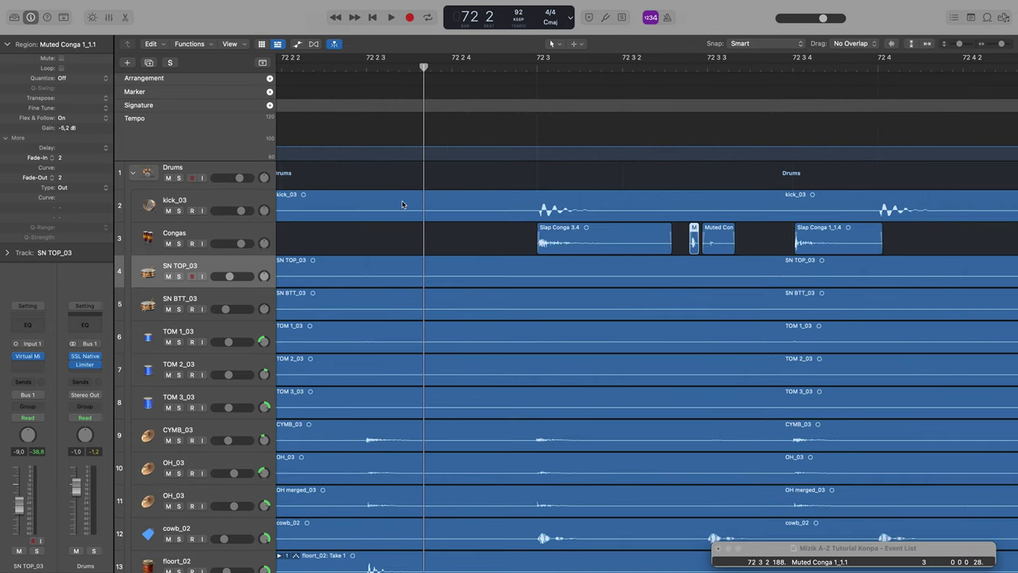
key(space)
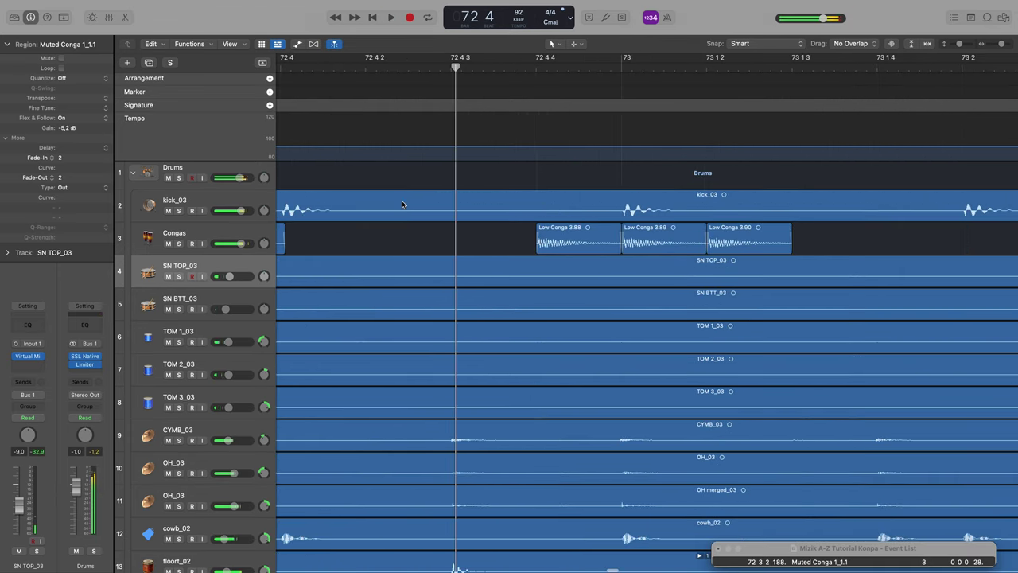
scroll(417, 209, left, 6)
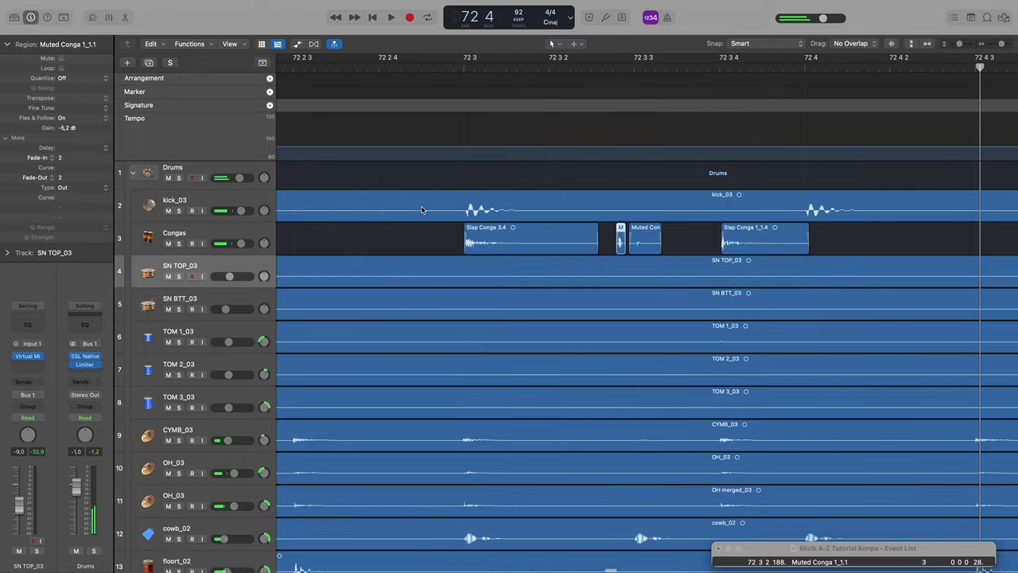
key(super+Left)
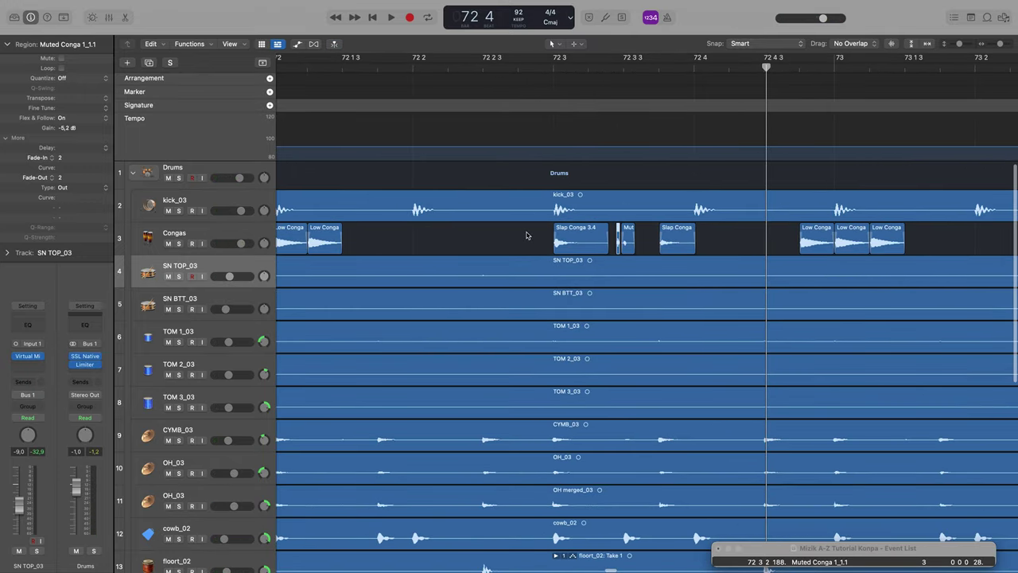
Select in turn the two short muted conga regions around bar 72, beat 3, to compare their positions on the grid.
key(super+Right)
key(super+Right)
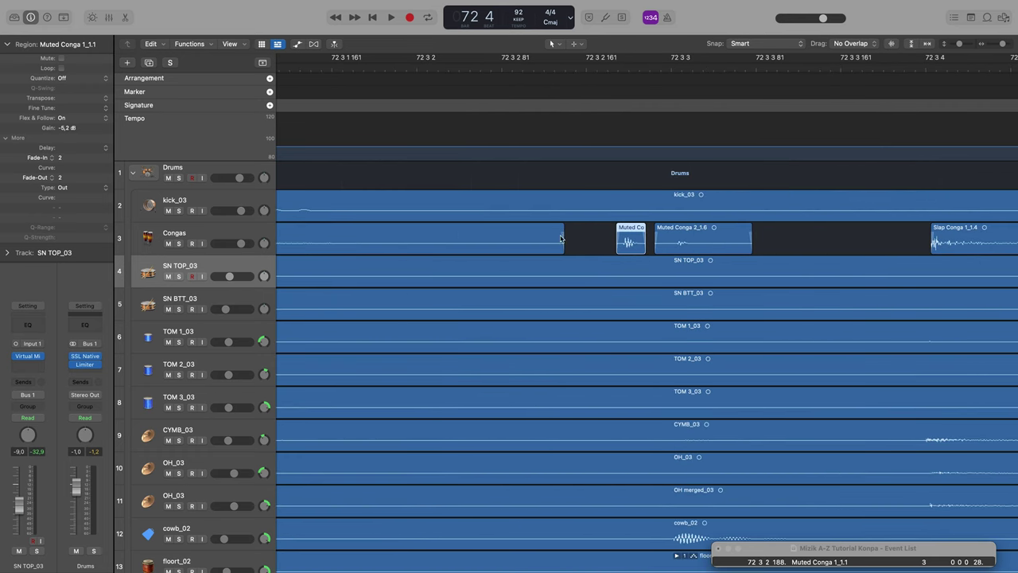
key(Right)
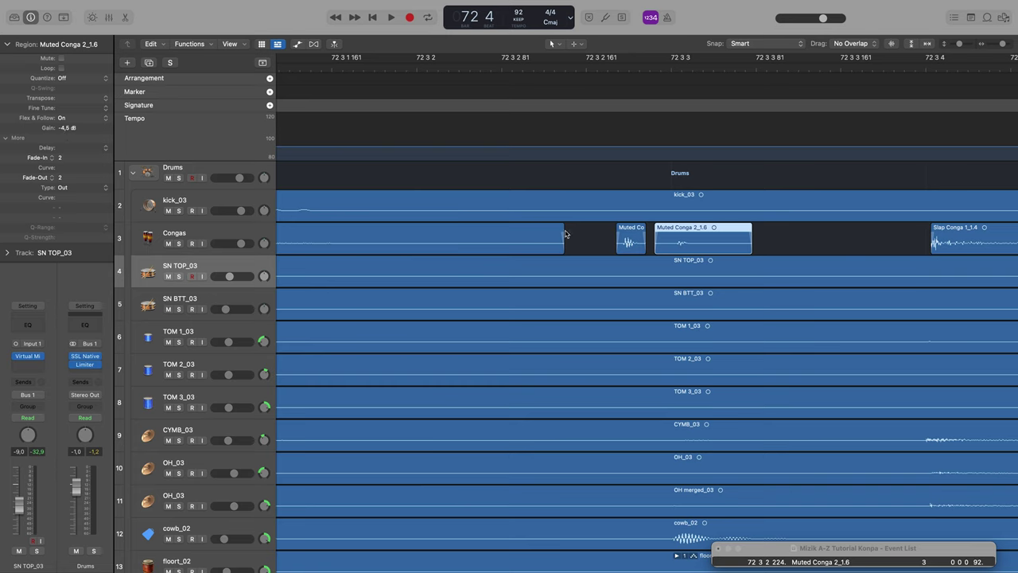
click(631, 237)
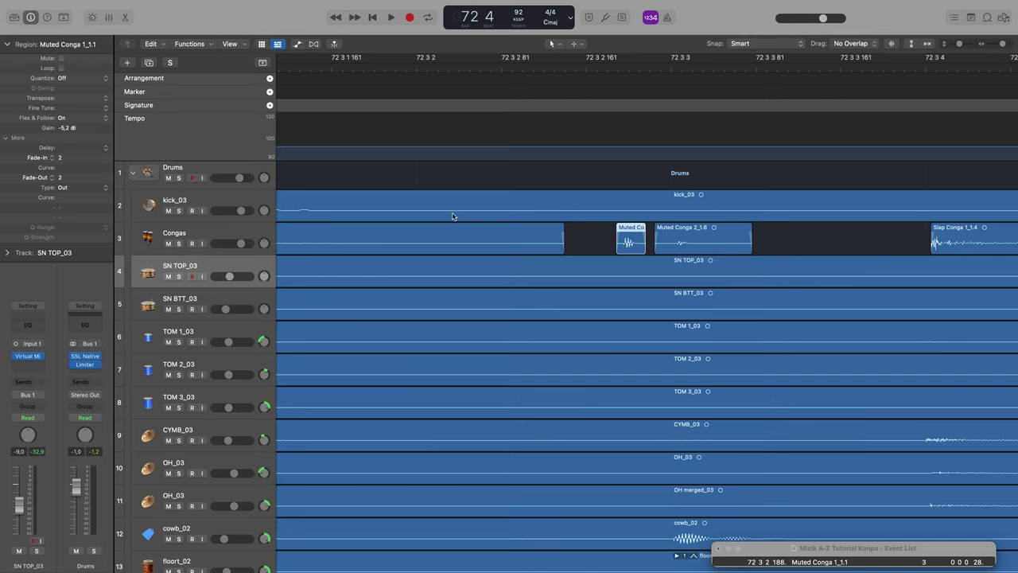
Select the slap conga region that starts on beat 3 of bar 72.
key(super+Left)
key(super+Left)
key(super+Left)
key(super+Left)
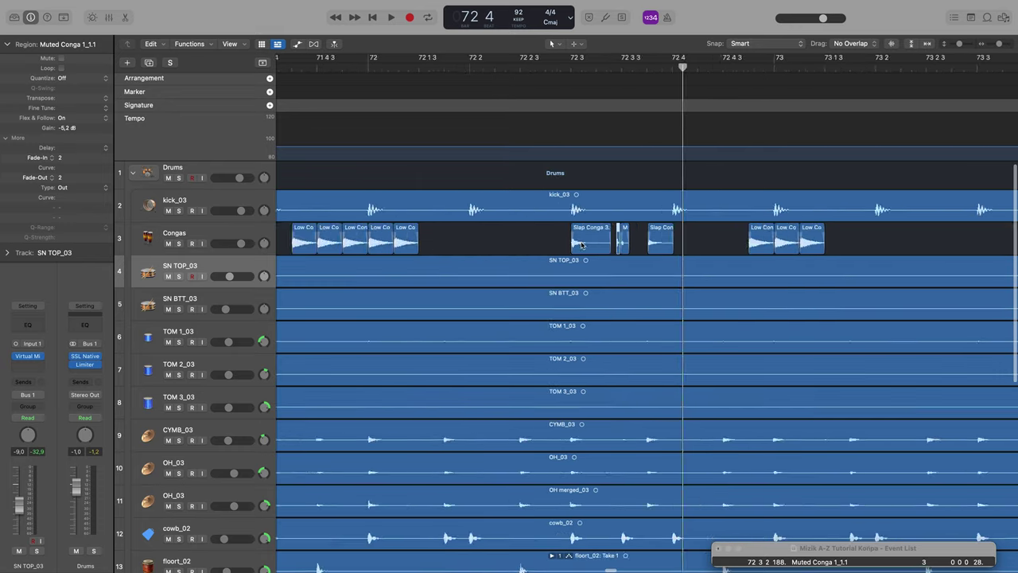
key(super+Right)
click(600, 239)
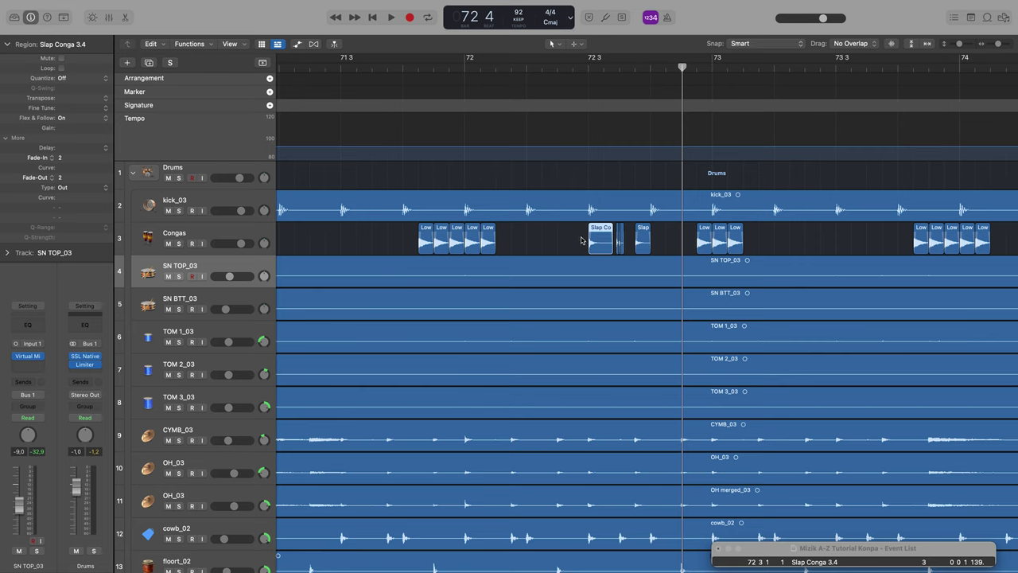
Play the conga pattern from late in bar 71, and replay it from just before bar 72, beat 3.
double_click(389, 70)
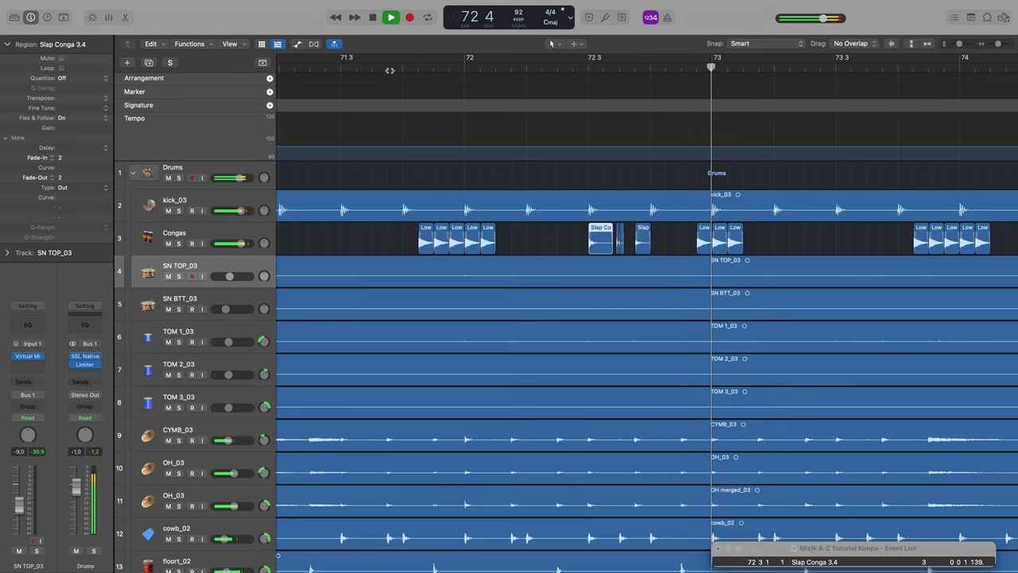
key(space)
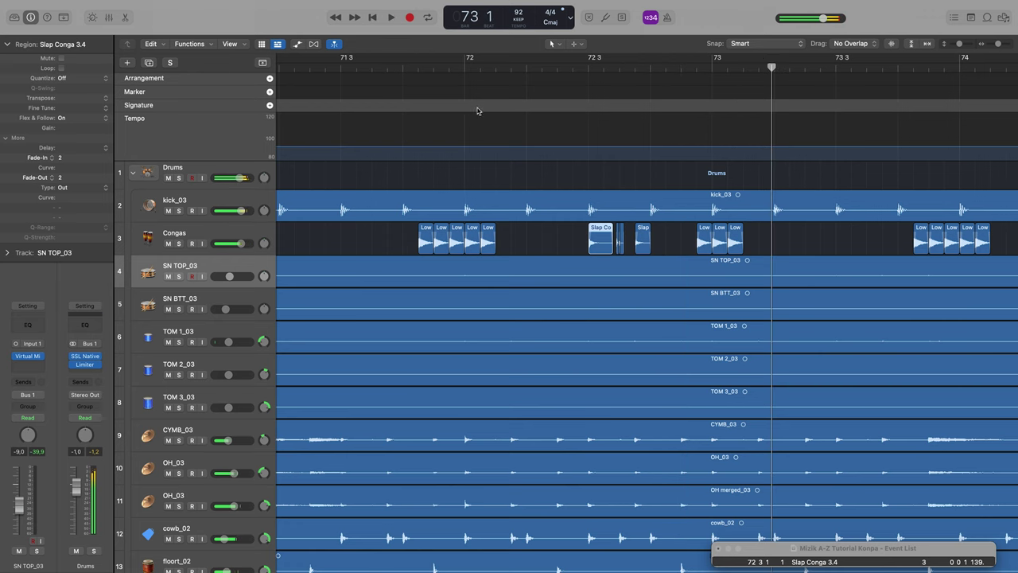
double_click(561, 66)
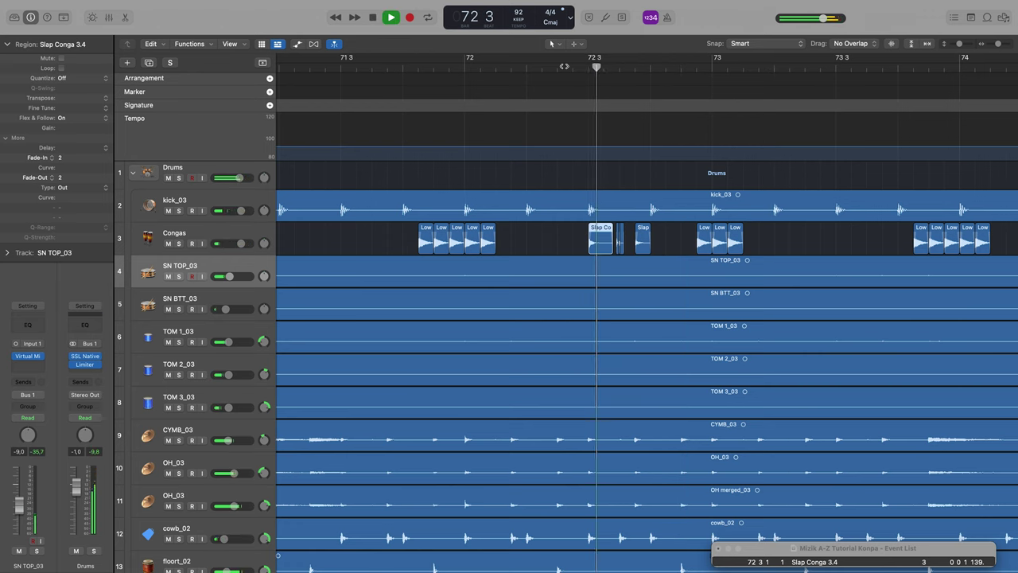
key(space)
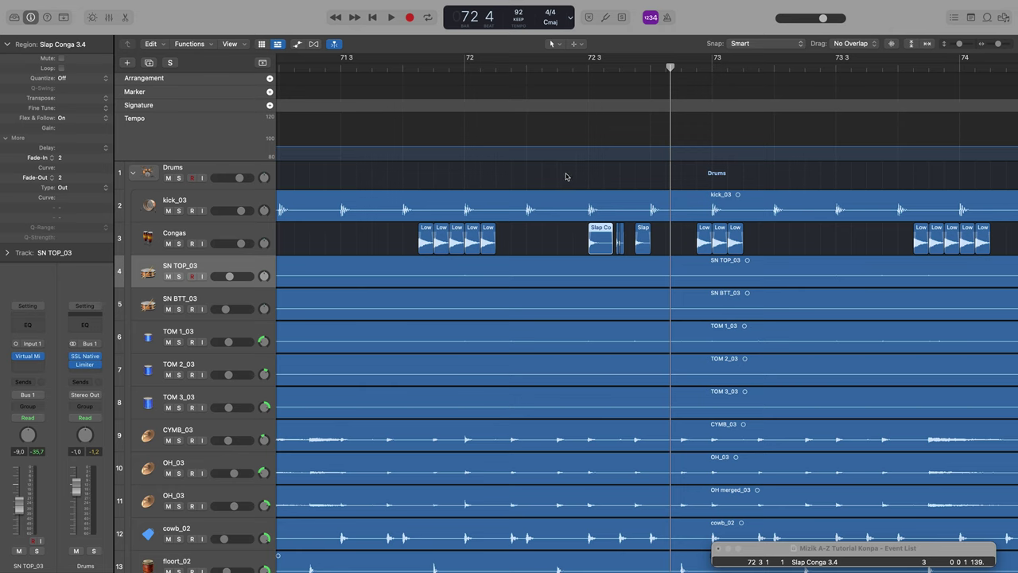
Place the playhead at bar 11, where the congas enter in Kouplè 1.
key(super+Left)
key(super+Left)
key(super+Left)
key(super+Left)
scroll(450, 165, left, 10)
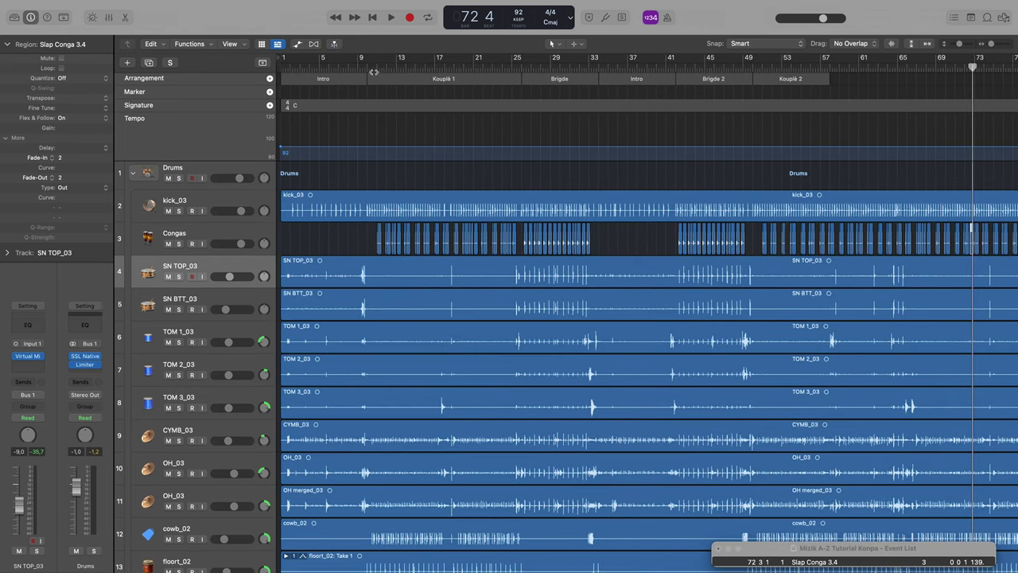
click(373, 69)
Select the first low conga region of the three-hit group around bar 71.
key(super+Right)
key(super+Right)
key(super+Right)
key(super+Right)
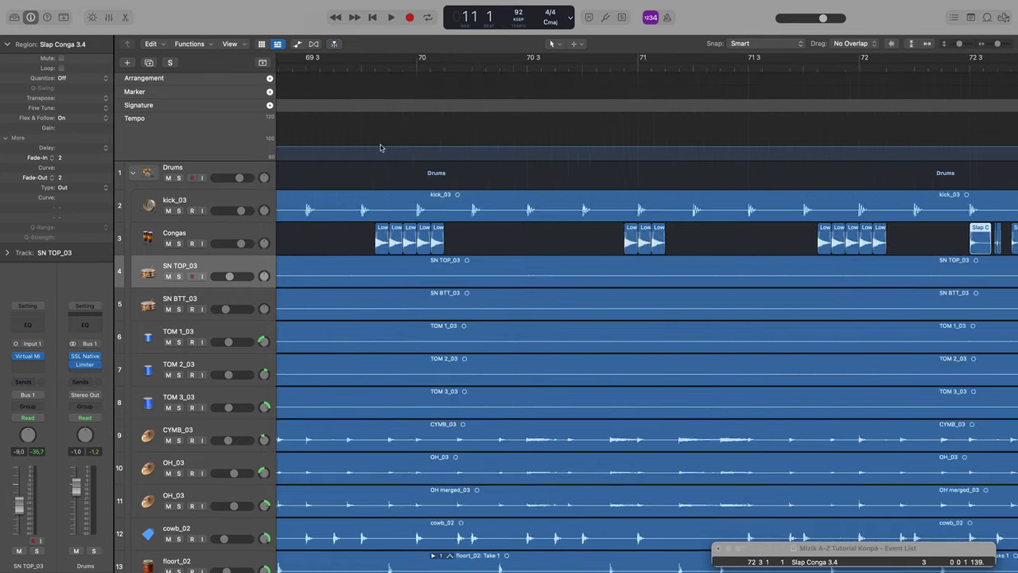
scroll(380, 148, left, 5)
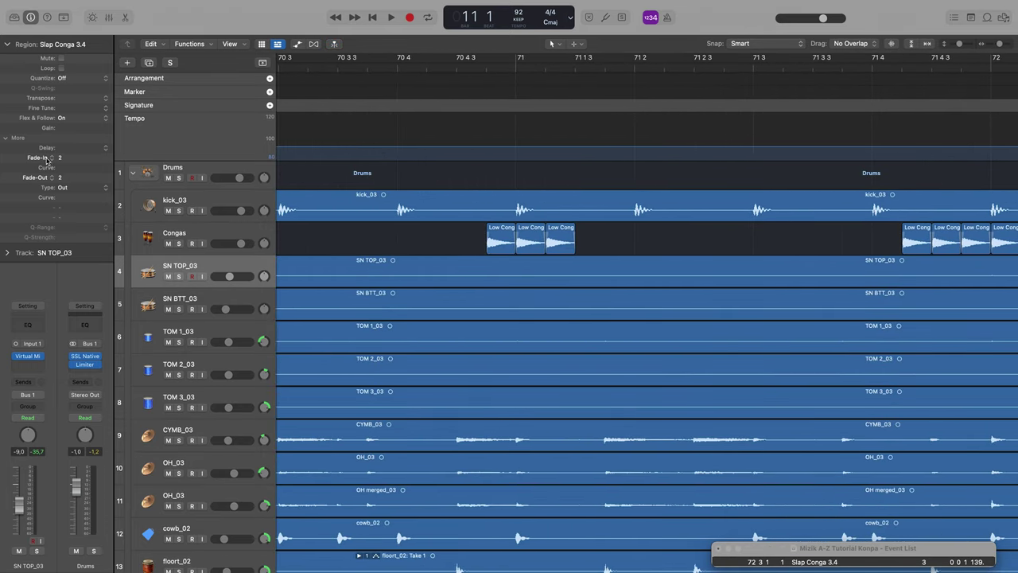
click(499, 237)
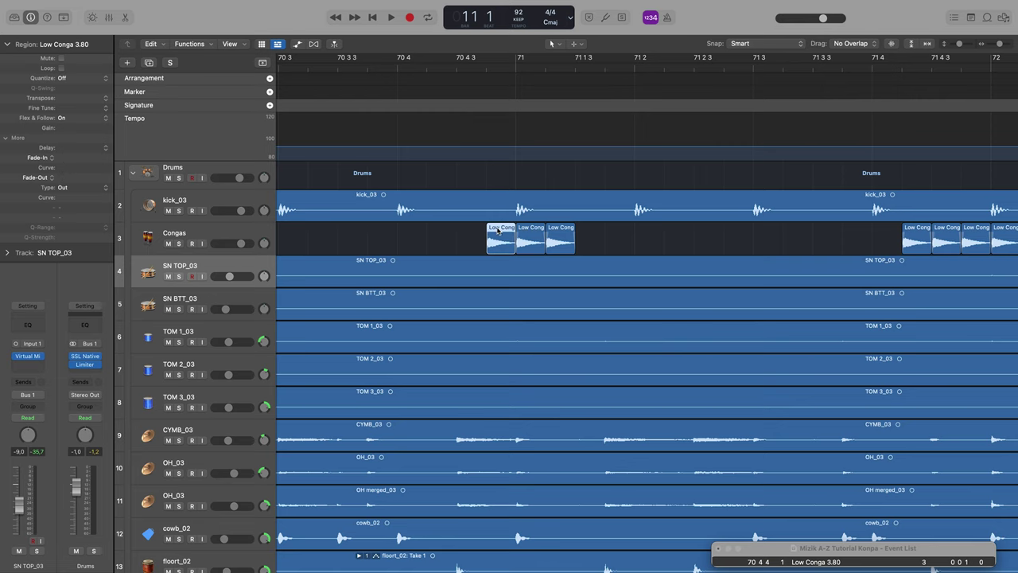
Place the playhead at the start of the selected low conga region and examine closely how the hit sits on the grid.
click(486, 68)
key(super+Right)
key(super+Right)
key(super+Right)
key(super+Right)
key(super+Right)
key(super+Right)
key(super+Left)
key(super+Left)
key(super+Left)
key(super+Left)
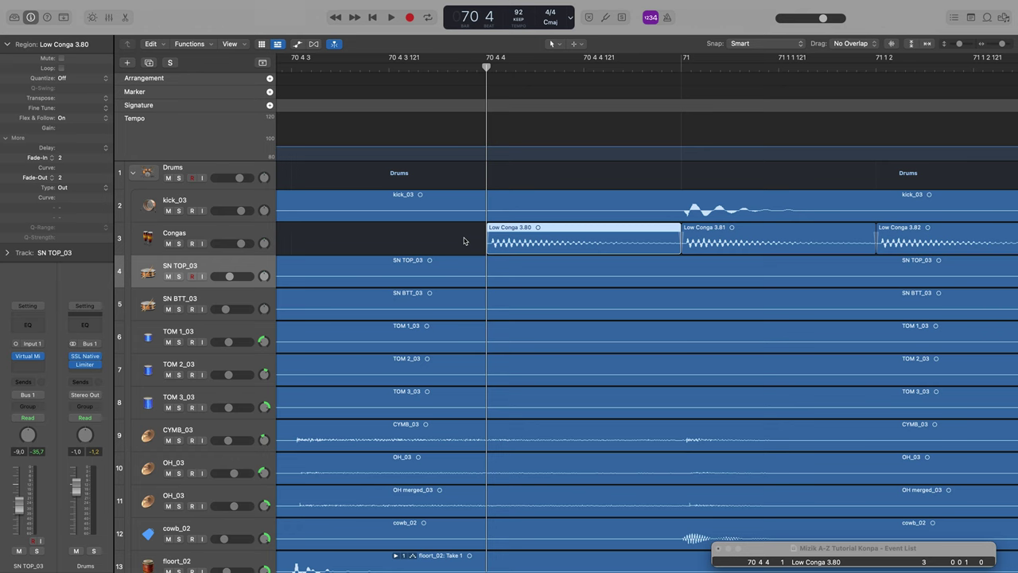
Examine how the low, slap and muted conga groups are spaced from bar 70 to bar 76.
scroll(464, 241, down, 6)
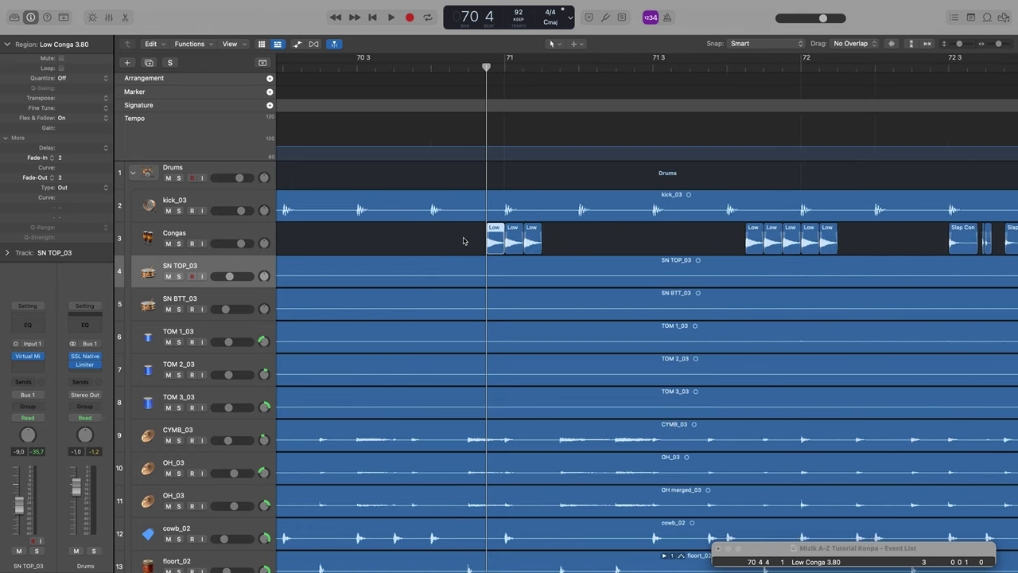
scroll(464, 241, down, 6)
scroll(464, 241, right, 4)
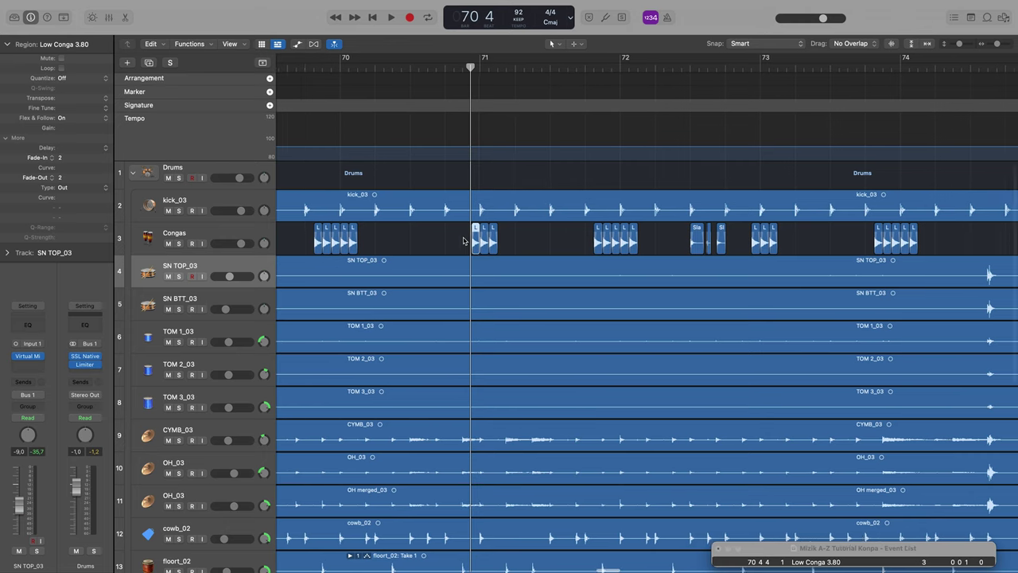
scroll(464, 241, right, 4)
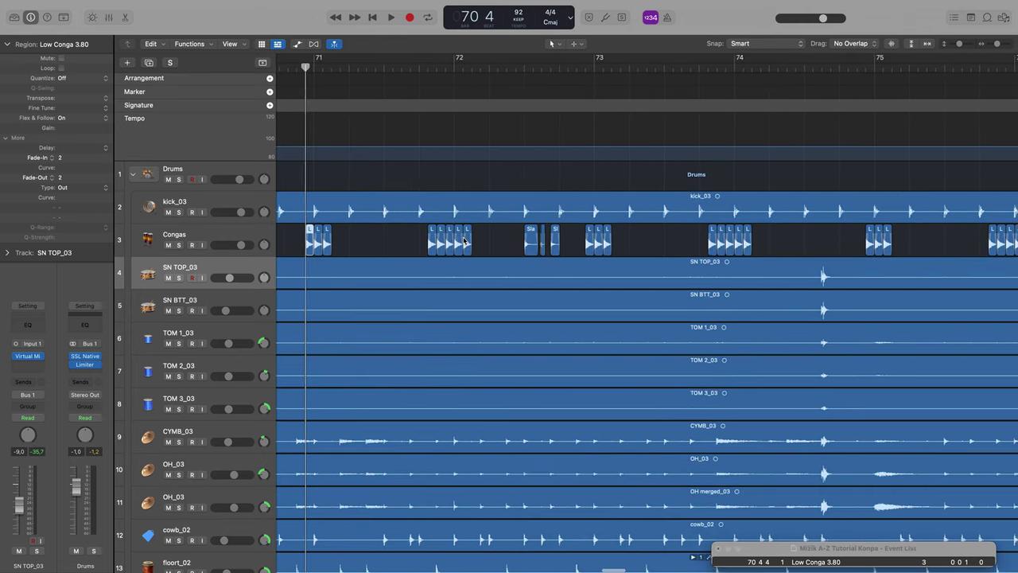
scroll(464, 241, left, 2)
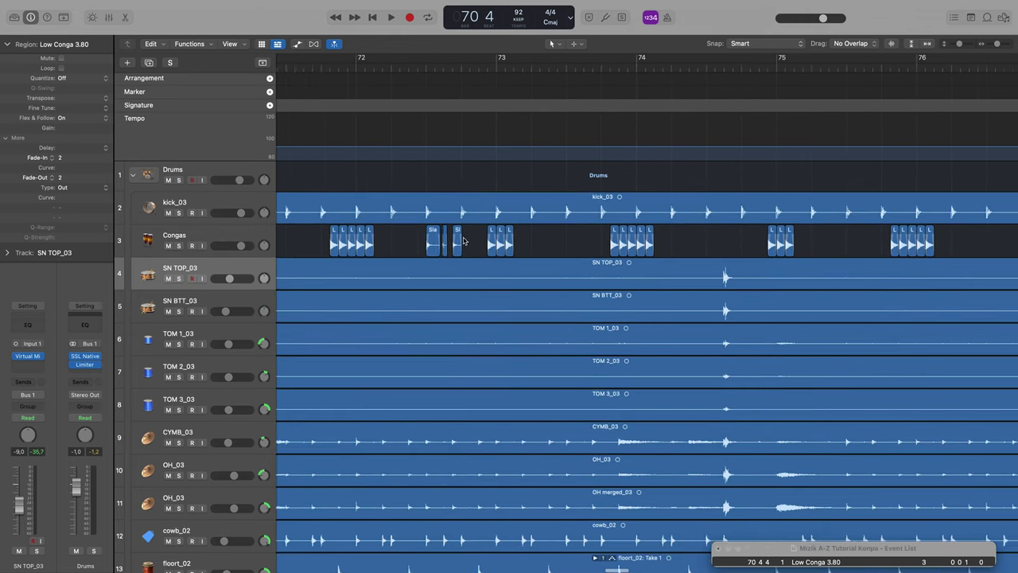
key(super+Left)
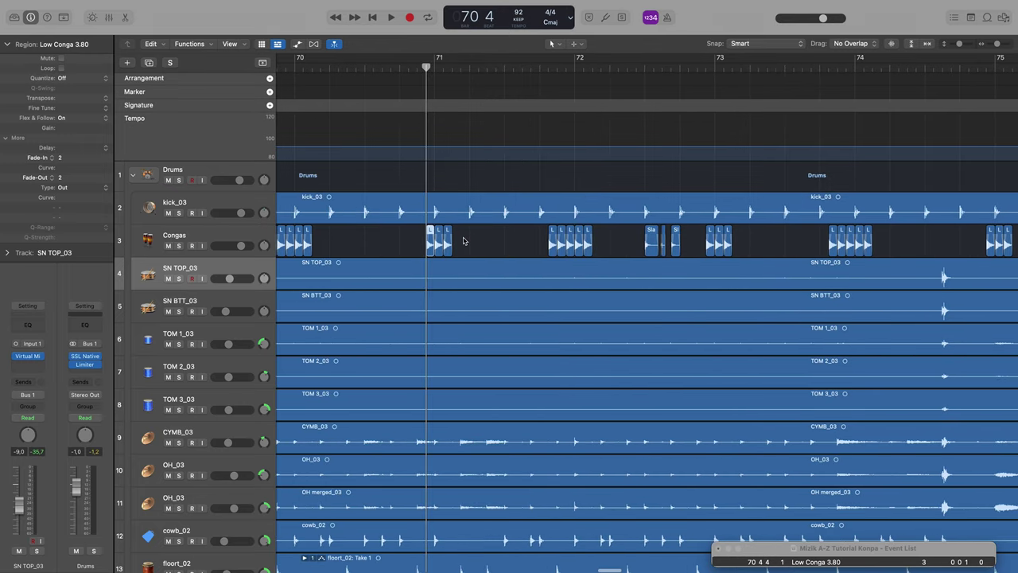
Play the drums from bar 9 at the end of the Intro to bar 19 in Kouplè 1.
key(super+Left)
key(super+Left)
key(super+Left)
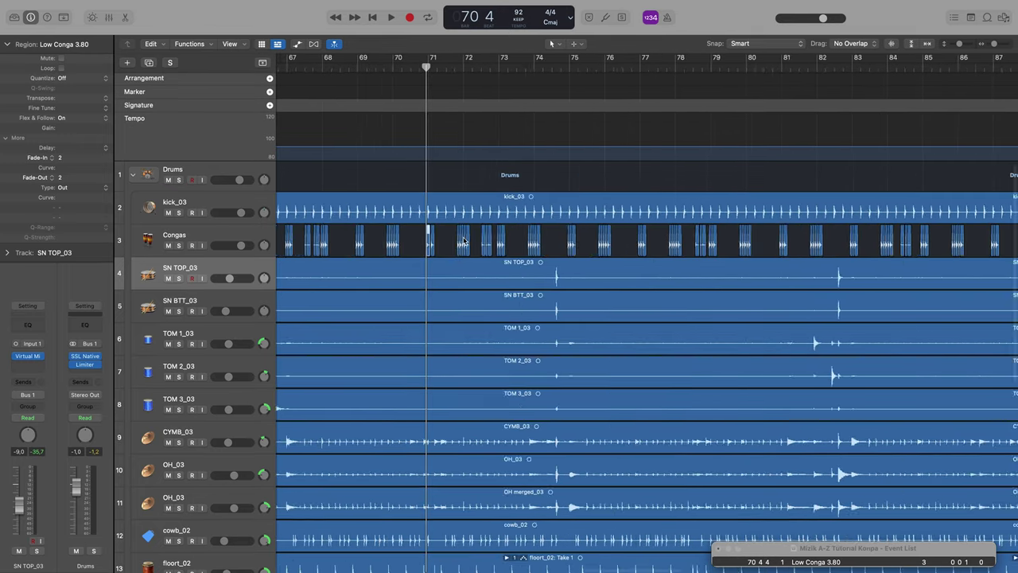
scroll(464, 241, left, 20)
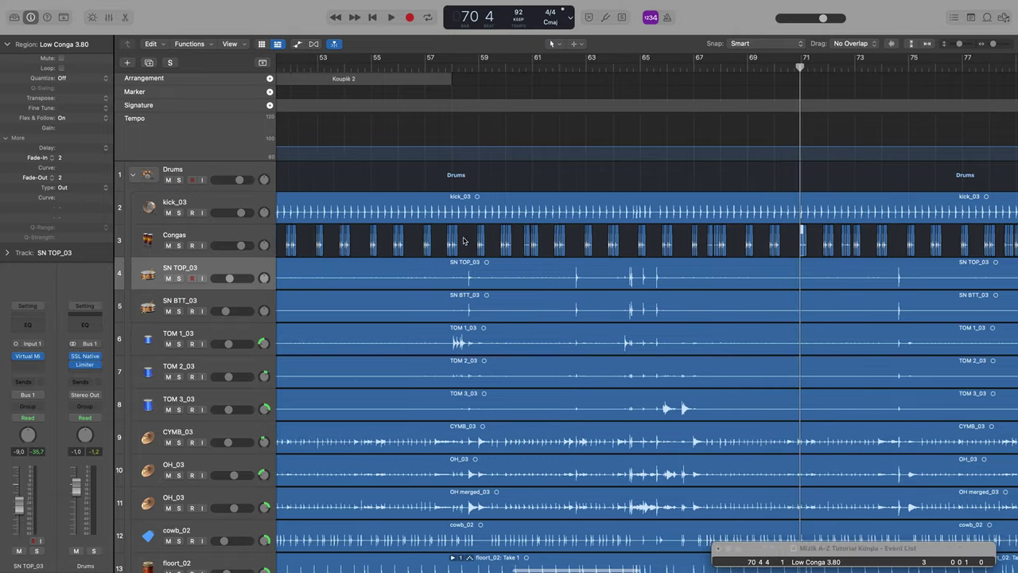
scroll(464, 241, left, 20)
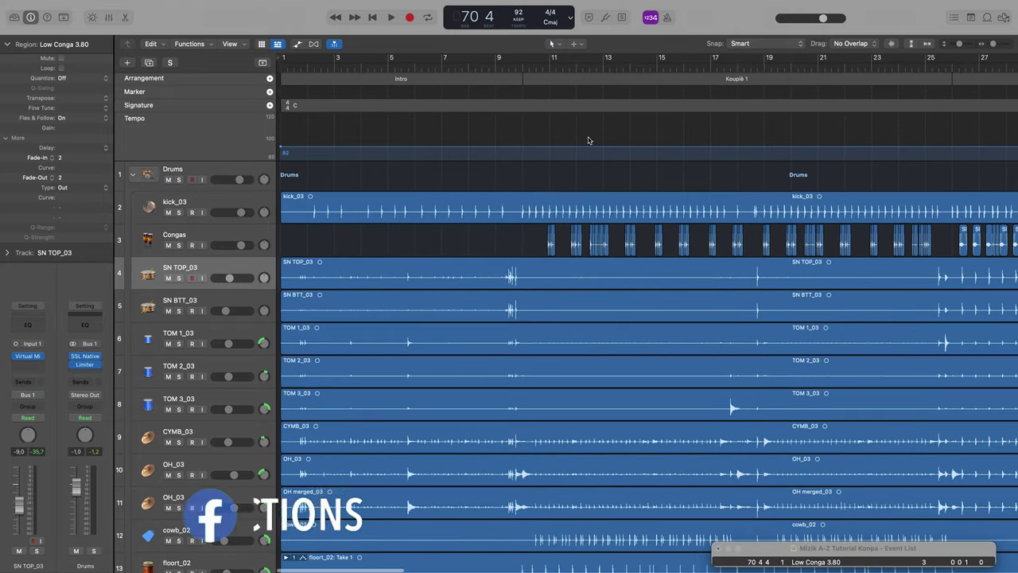
click(497, 66)
key(space)
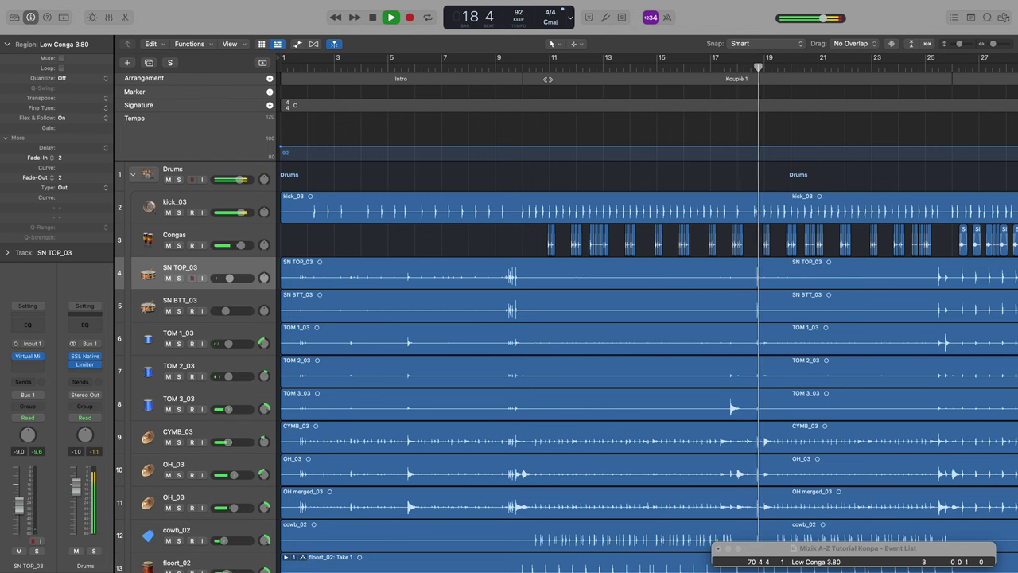
key(space)
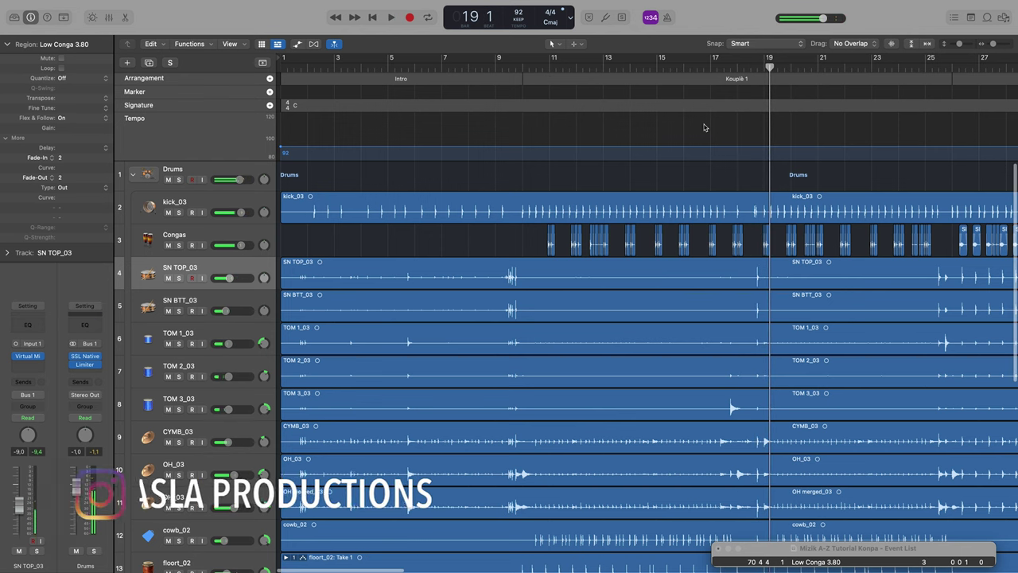
Place the playhead at bar 26, where the first Brigde section begins.
scroll(704, 127, right, 5)
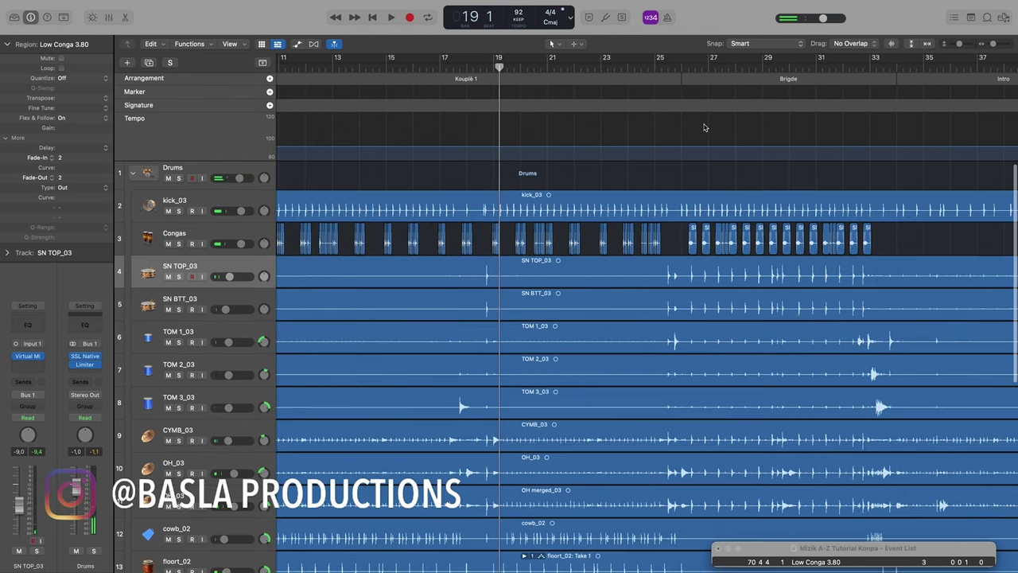
scroll(704, 128, right, 2)
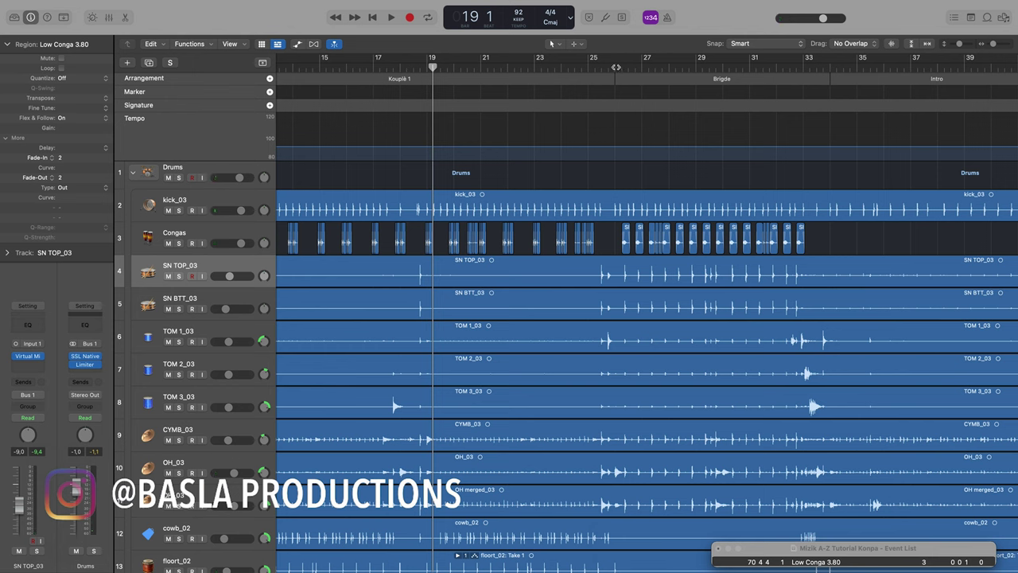
click(616, 67)
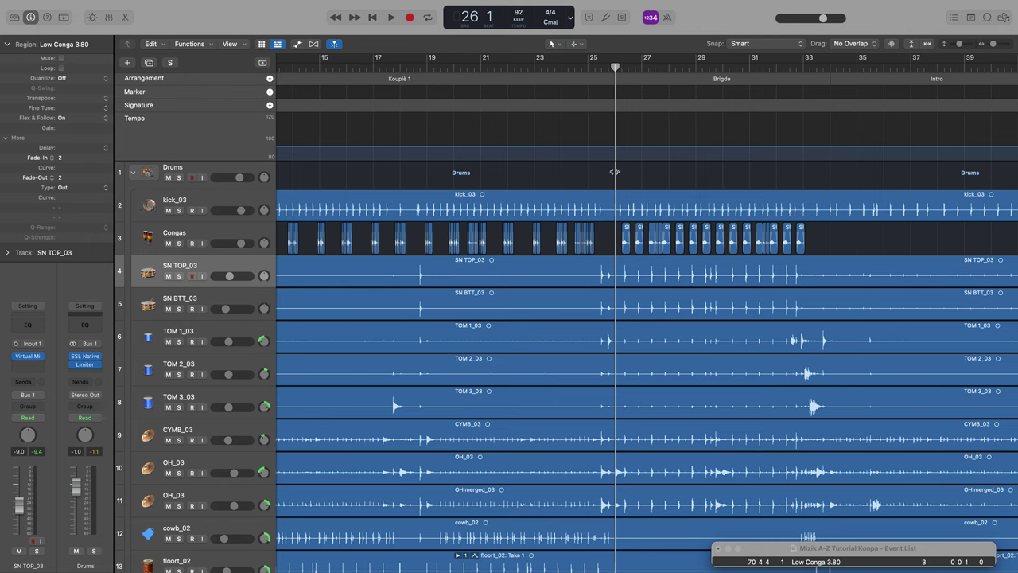
Examine where the slide conga regions sit on the beats of bars 26 and 27.
key(super+Right)
key(super+Right)
key(super+Right)
key(super+Right)
key(super+Right)
key(super+Right)
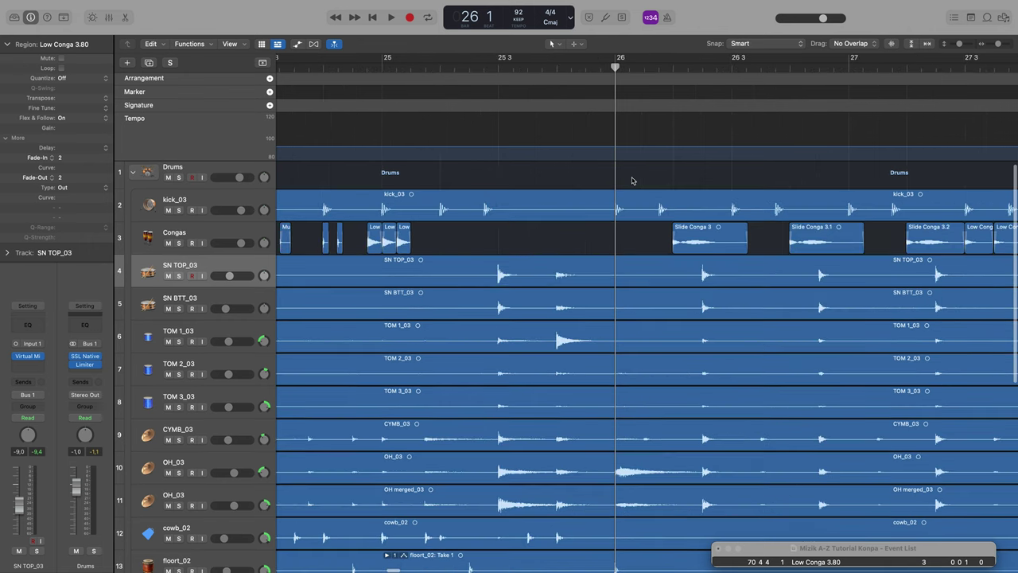
key(super+Left)
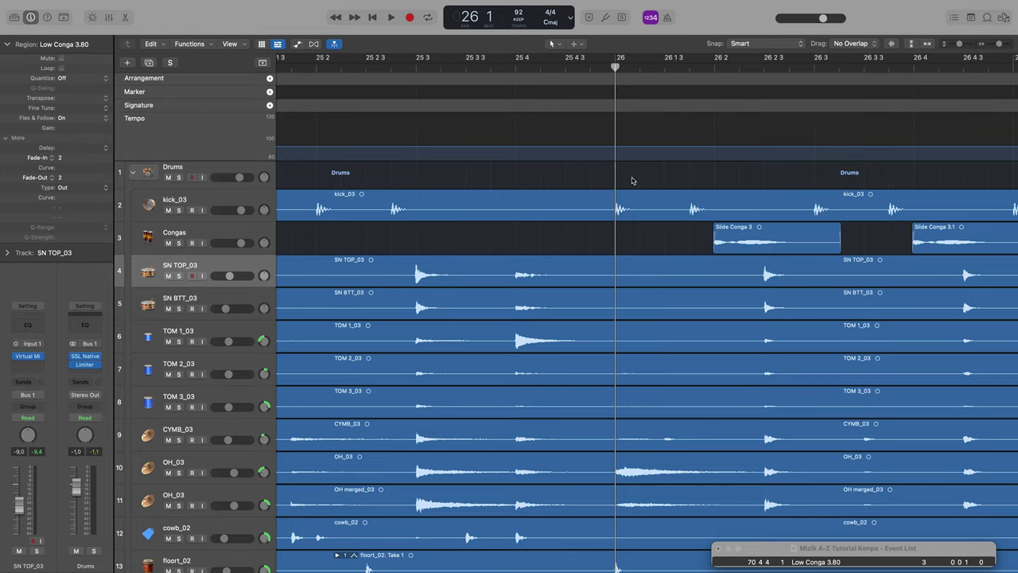
scroll(633, 181, right, 3)
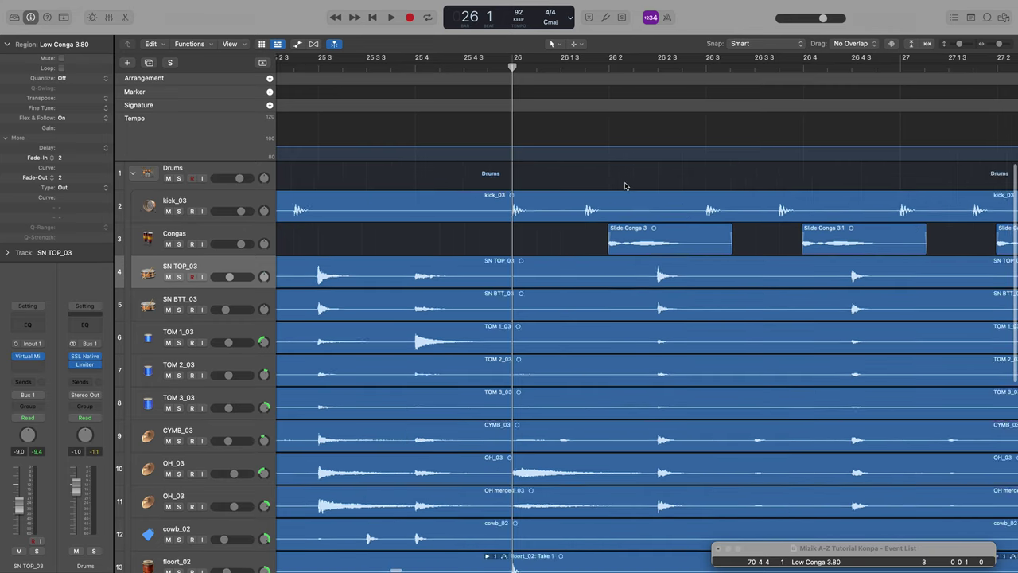
Play the slide conga pattern of the first Brigde section from bar 26.
key(super+Left)
key(super+Left)
key(space)
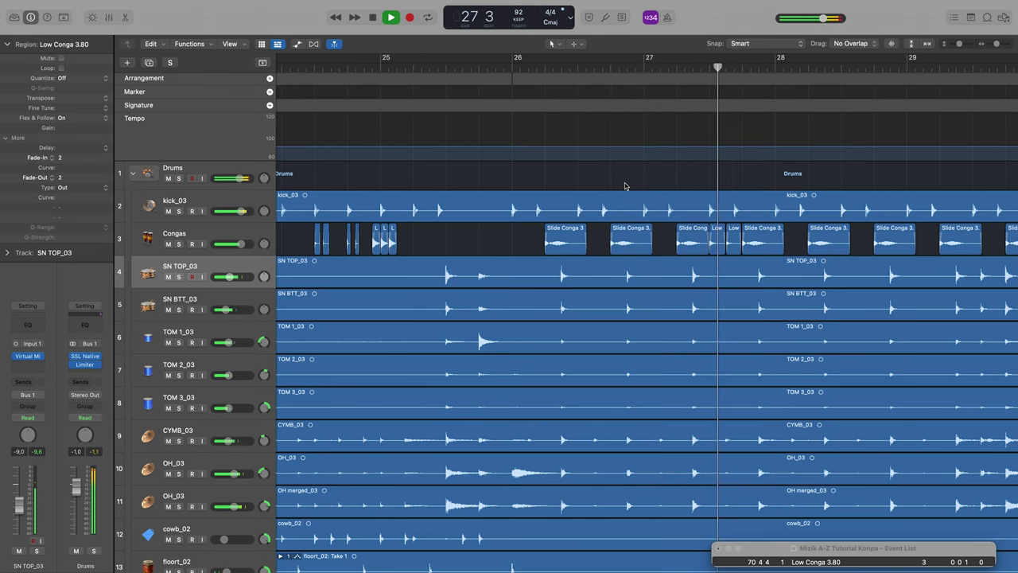
Stop playback at bar 28 and inspect the transpose and gain settings of the two short Low Conga regions in bar 27.
key(space)
scroll(624, 186, right, 5)
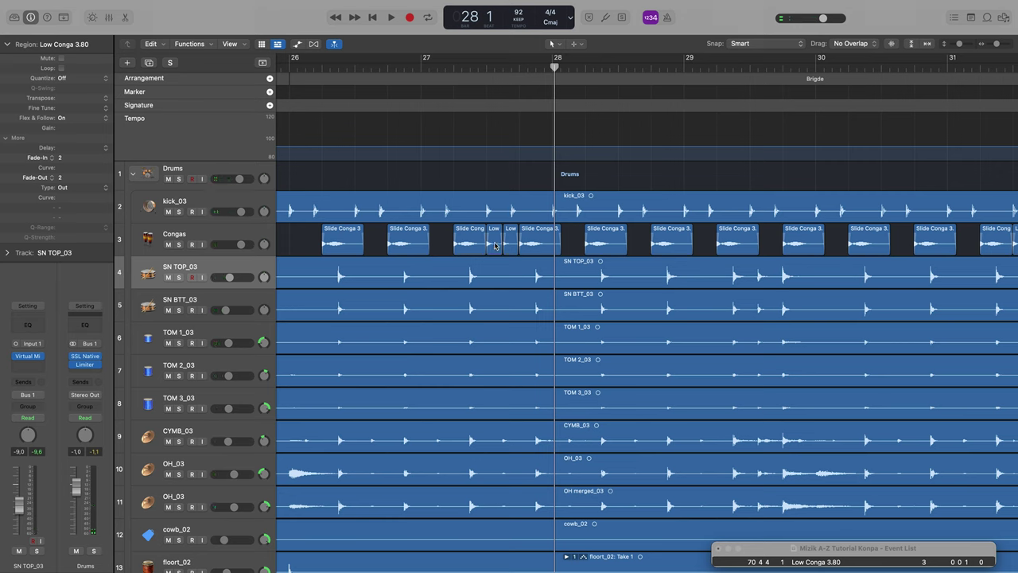
click(495, 242)
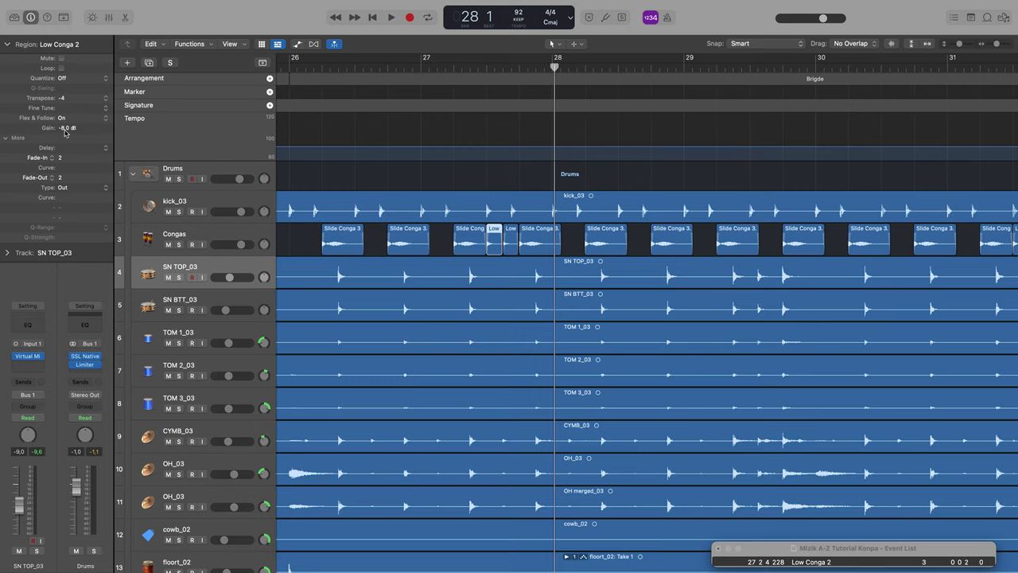
click(510, 241)
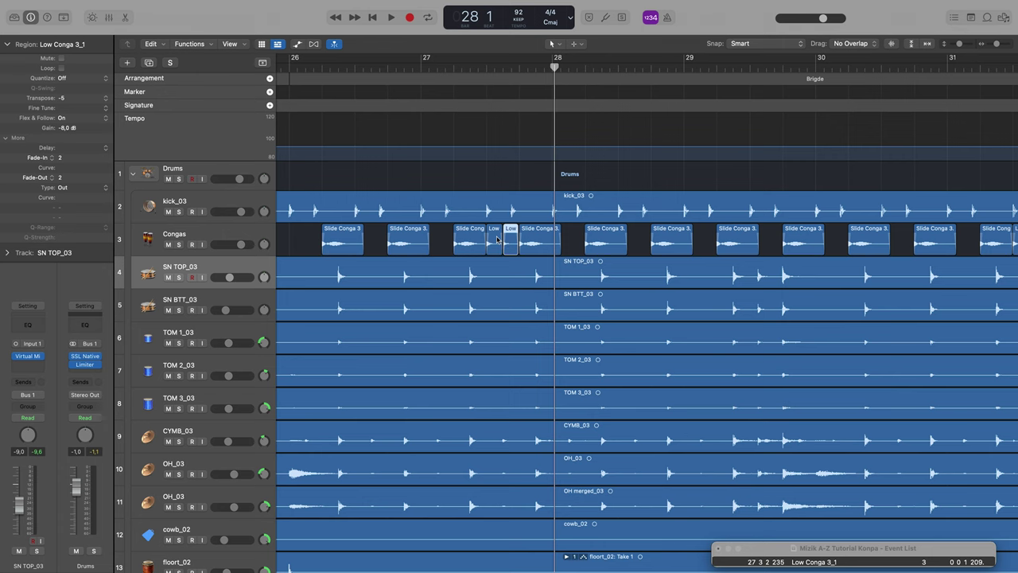
Compare the grid positions and region settings of Low Conga 2 and Low Conga 3_1 between beats 3 and 4 of bar 27.
scroll(497, 239, up, 5)
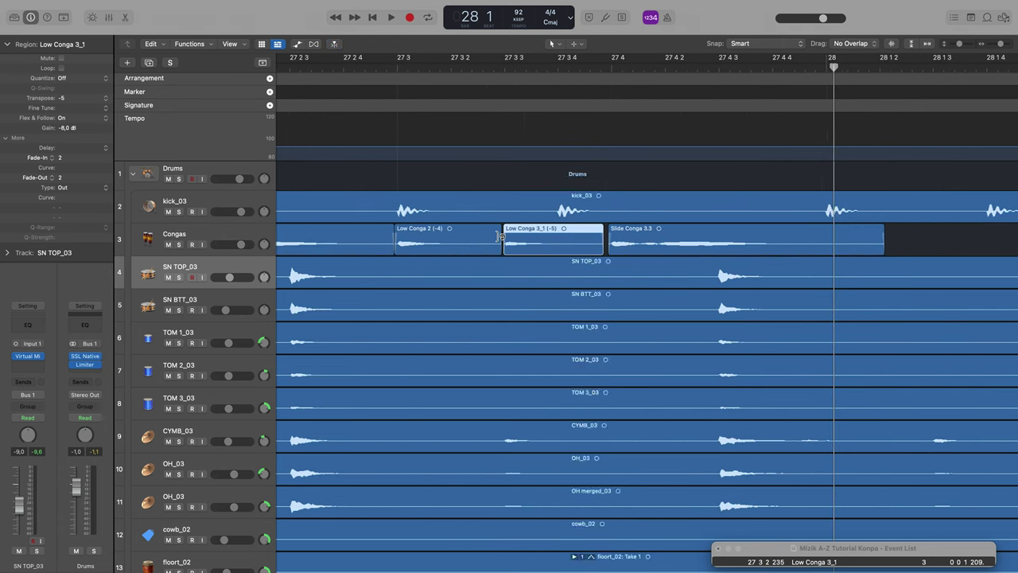
scroll(417, 245, left, 3)
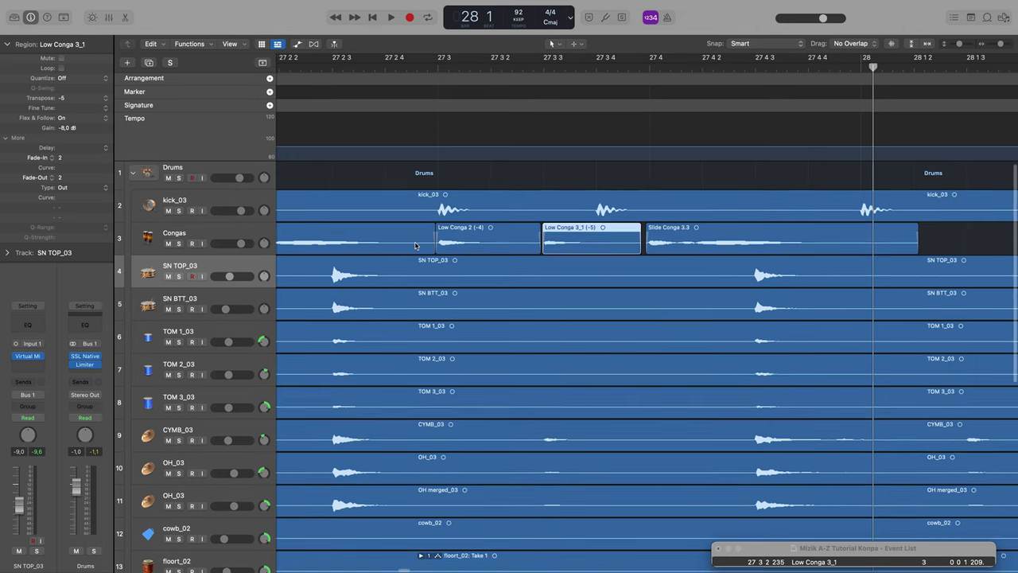
click(462, 241)
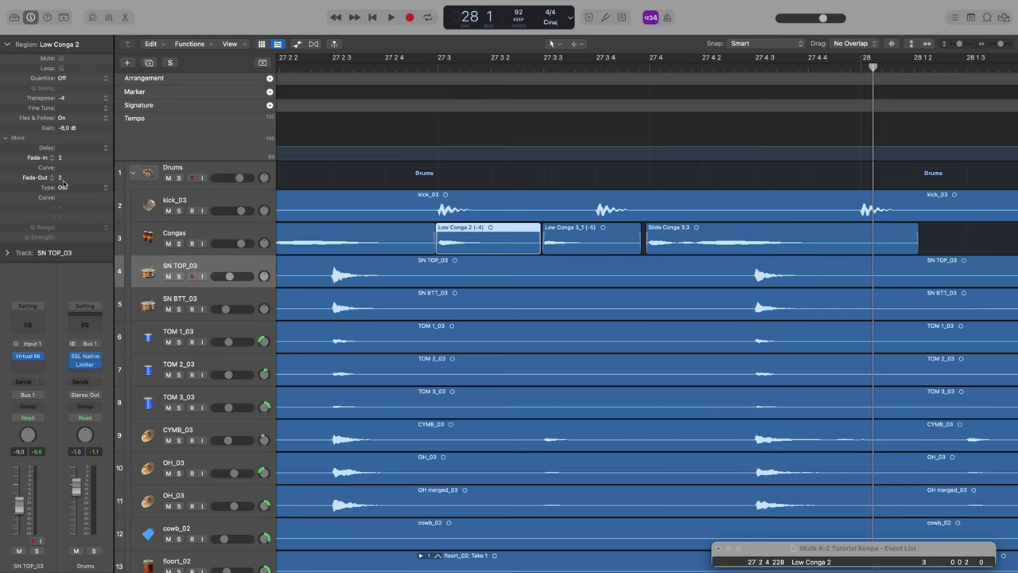
click(568, 243)
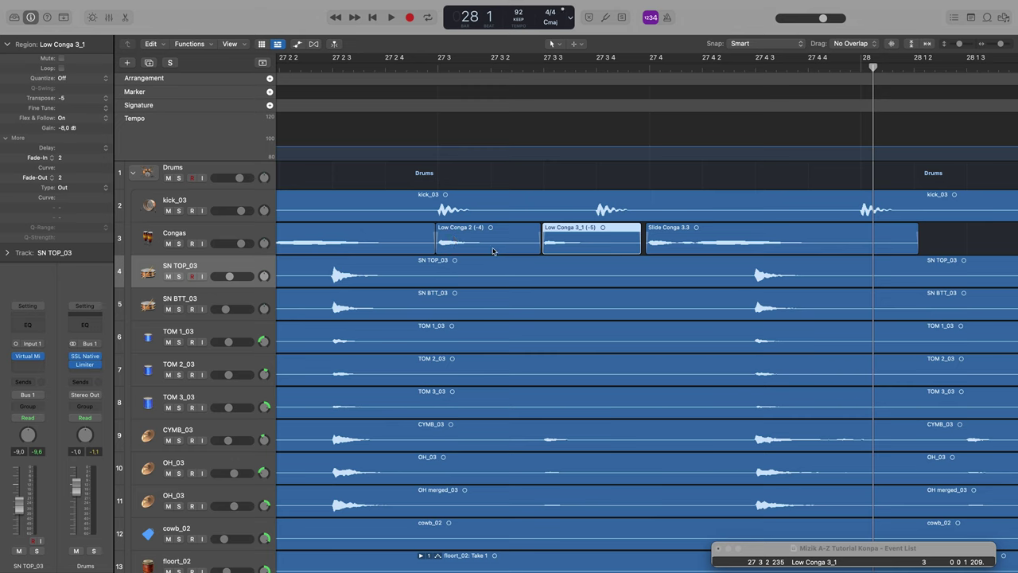
click(452, 248)
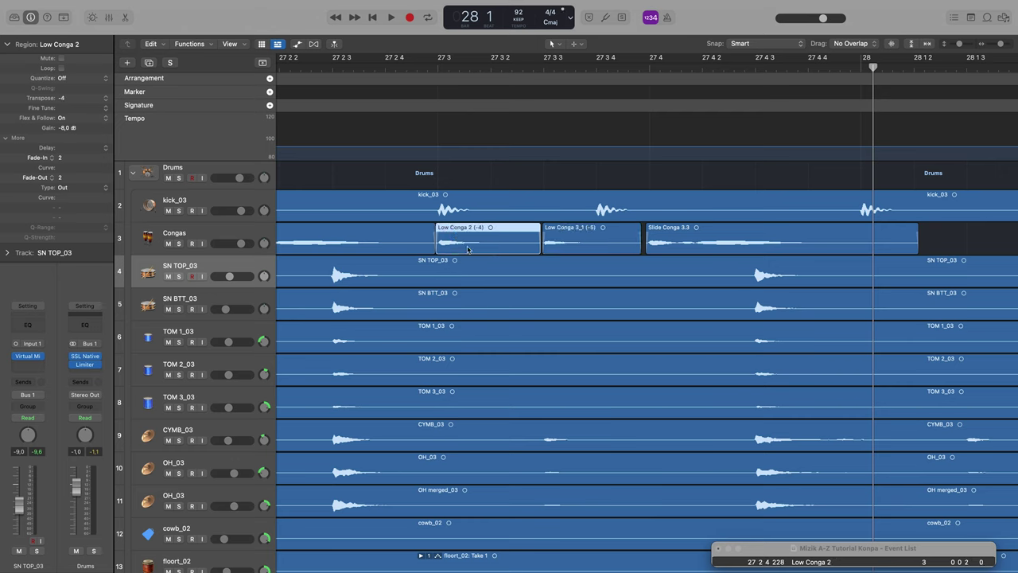
click(557, 247)
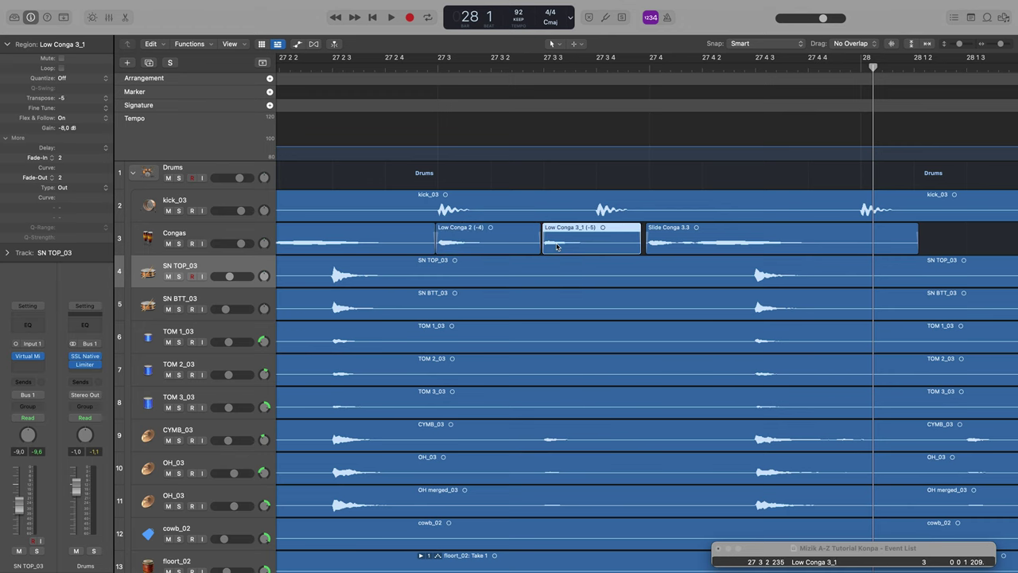
scroll(557, 247, down, 5)
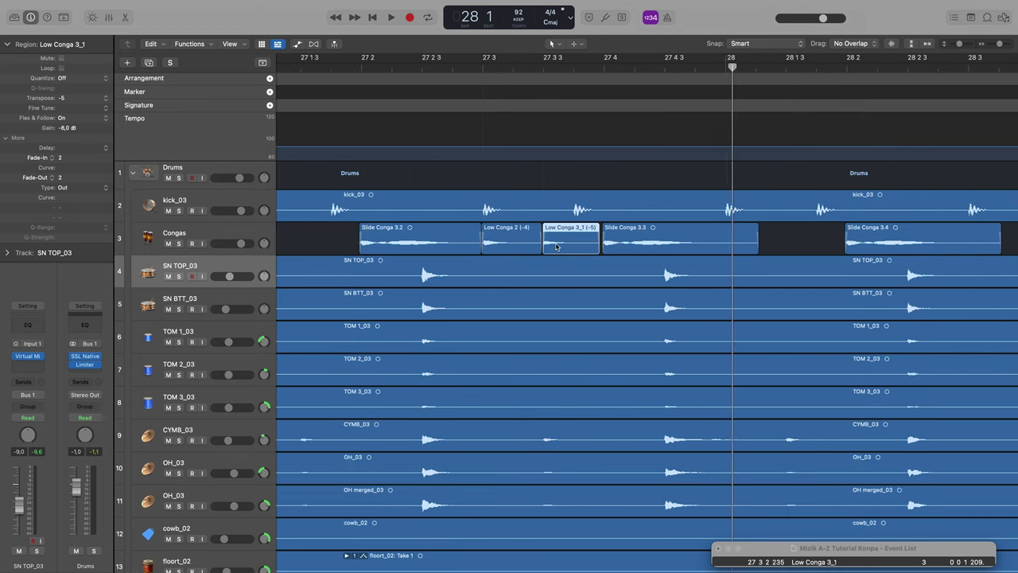
scroll(557, 247, down, 3)
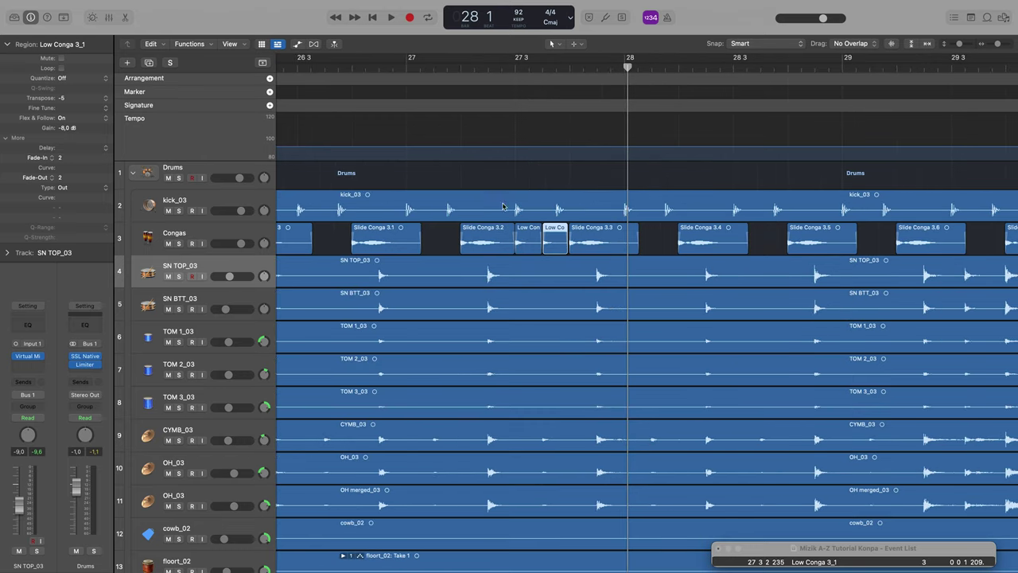
Play the conga pattern from bar 27 and again from bar 26, stopping each time on beat 4 of bar 27.
double_click(442, 69)
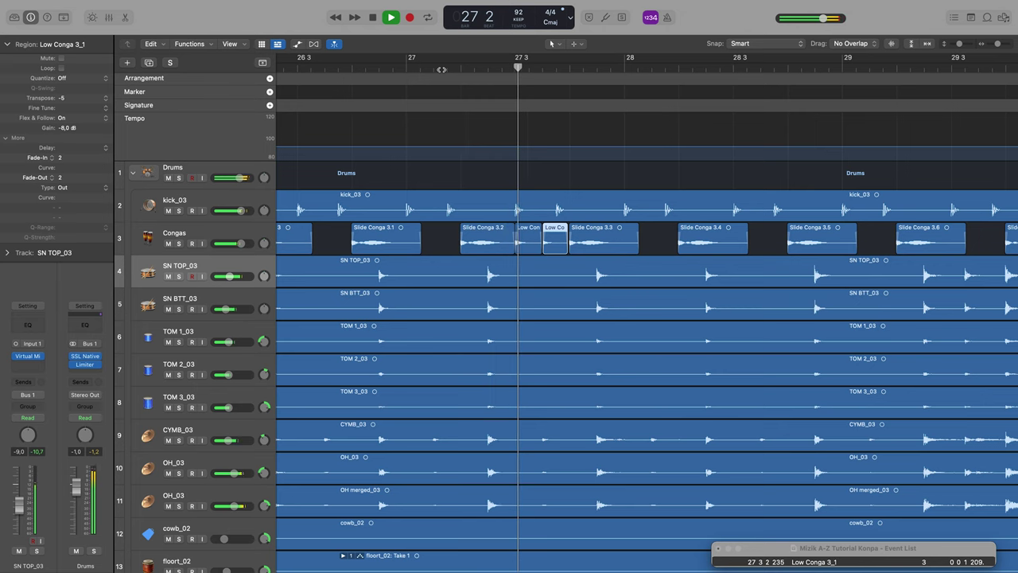
key(space)
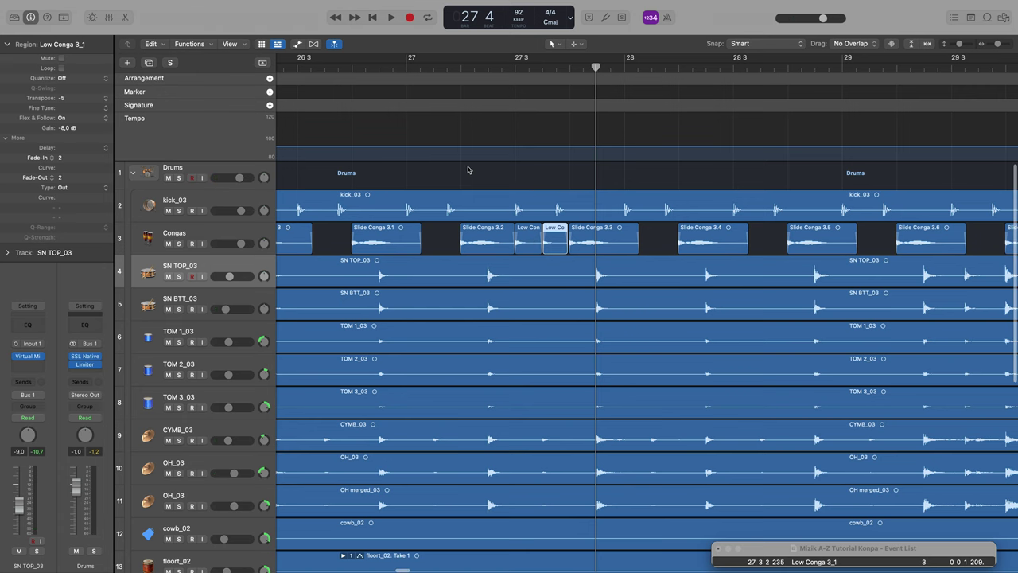
key(super+Left)
key(super+Left)
key(super+Left)
key(super+Right)
key(super+Right)
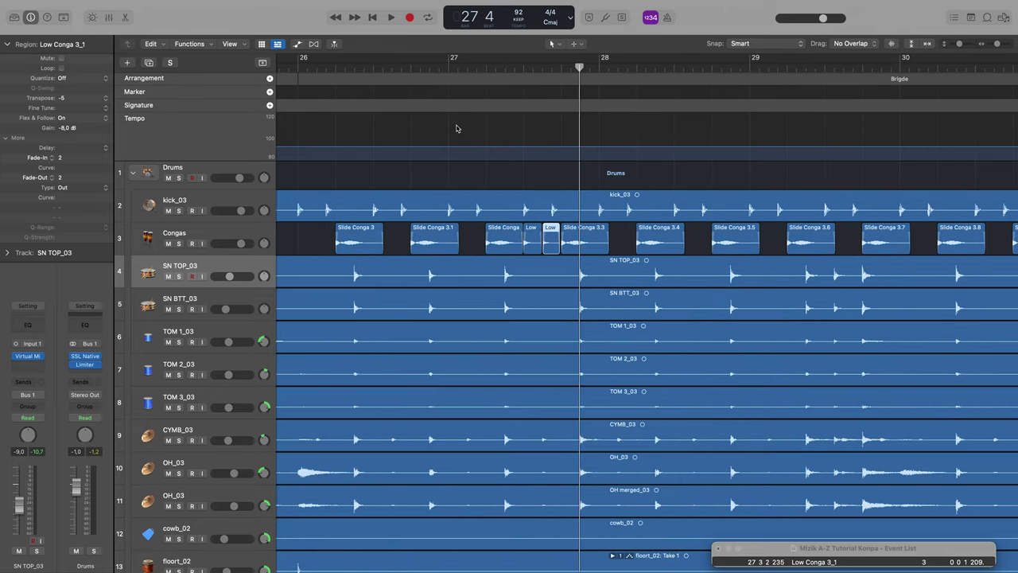
click(306, 66)
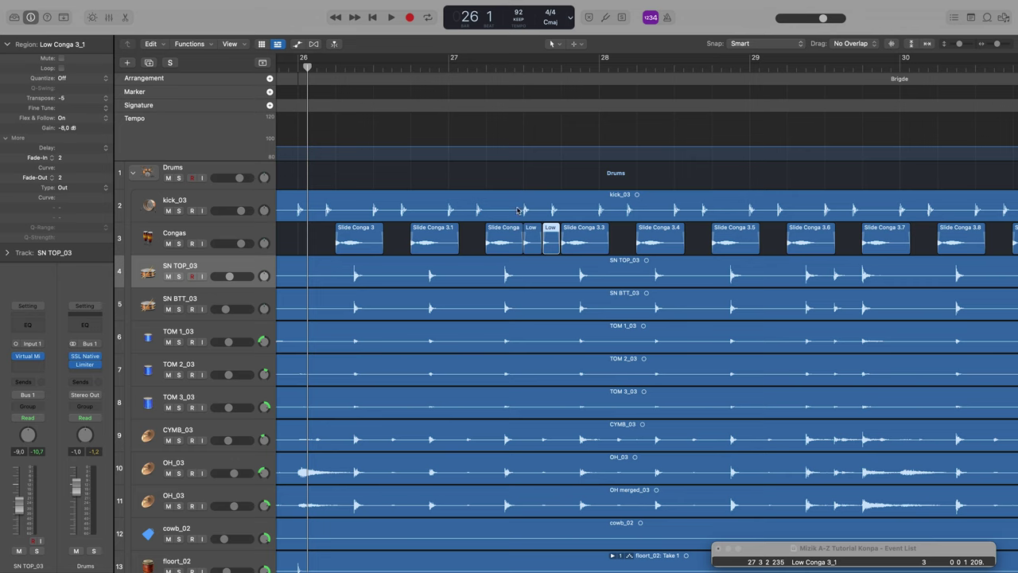
key(space)
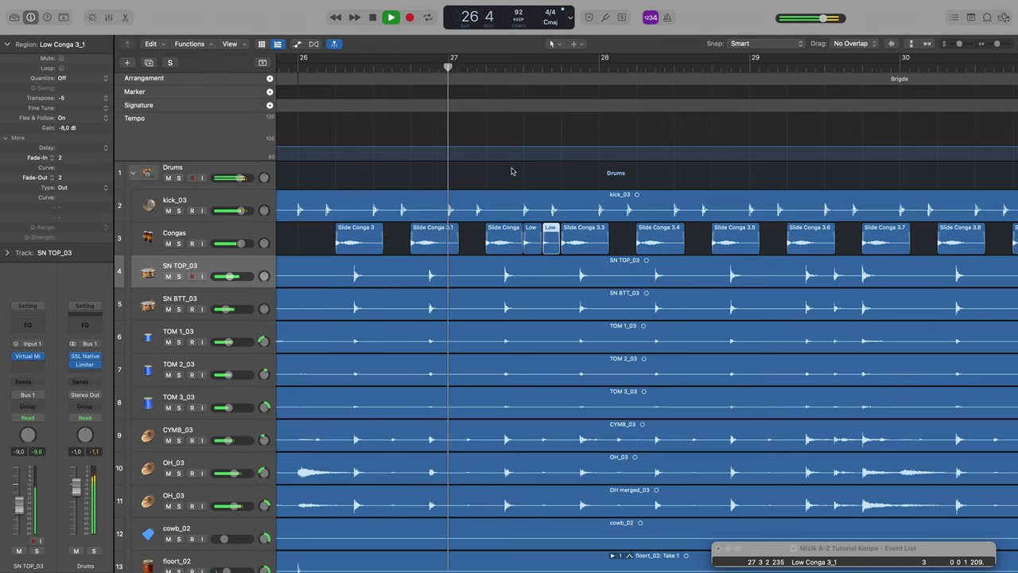
key(space)
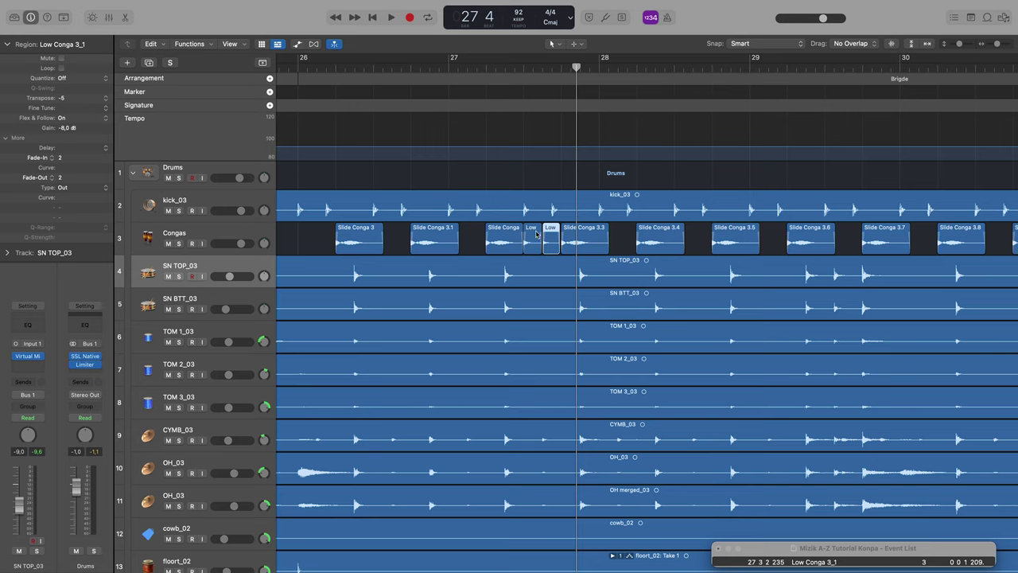
Reset the gain of both Low Conga regions in bar 27 and play the pattern from bar 26.
shift+click(536, 232)
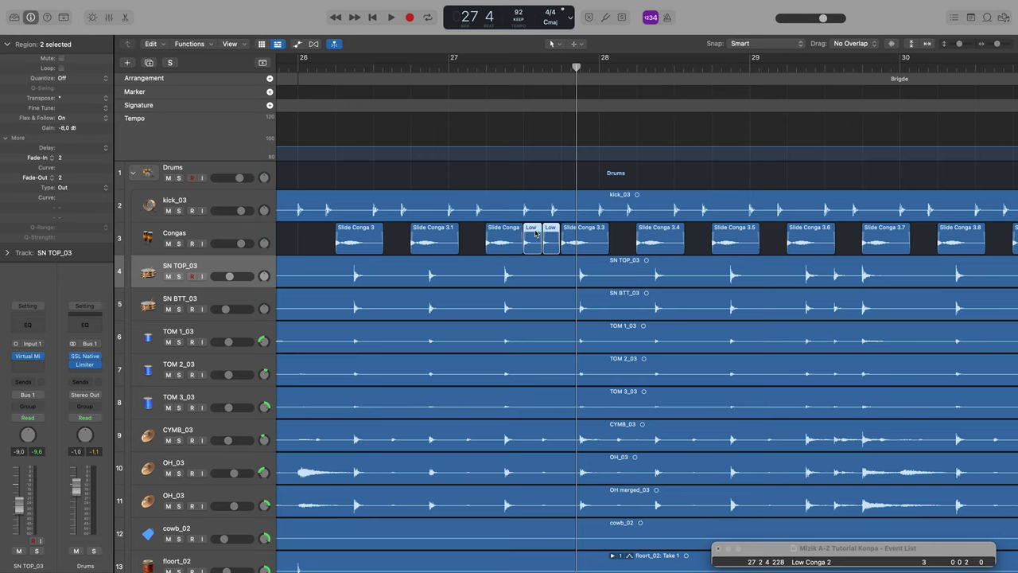
alt+click(65, 131)
click(318, 68)
key(space)
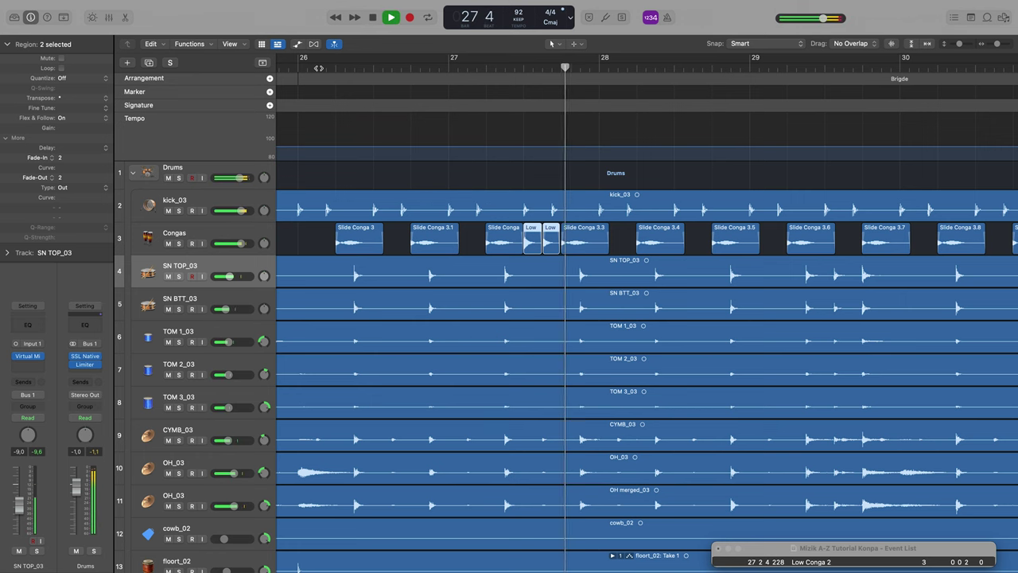
key(space)
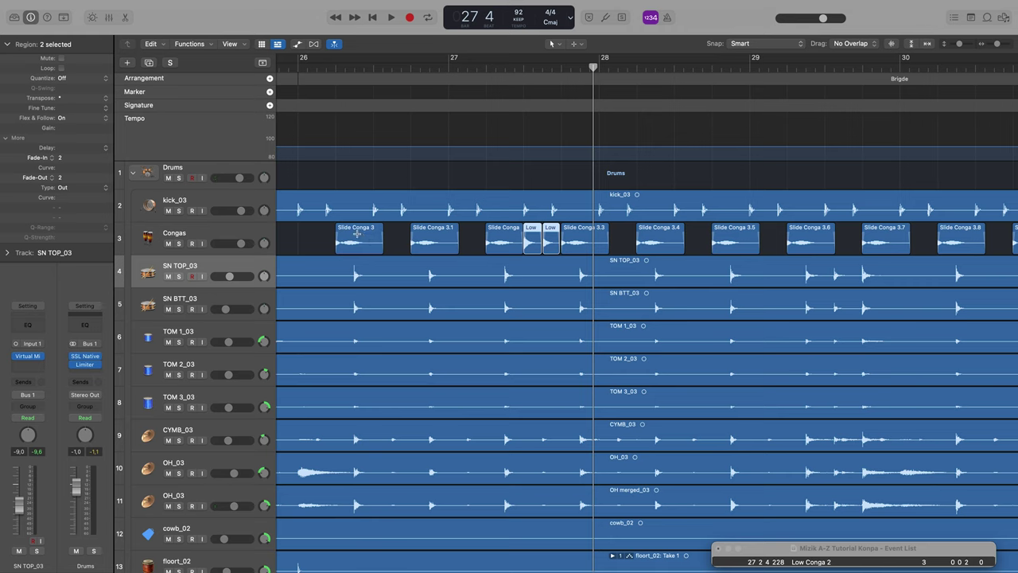
Restore the gain of both Low Conga regions to -8,0 dB and replay the pattern from bar 26.
click(312, 71)
key(space)
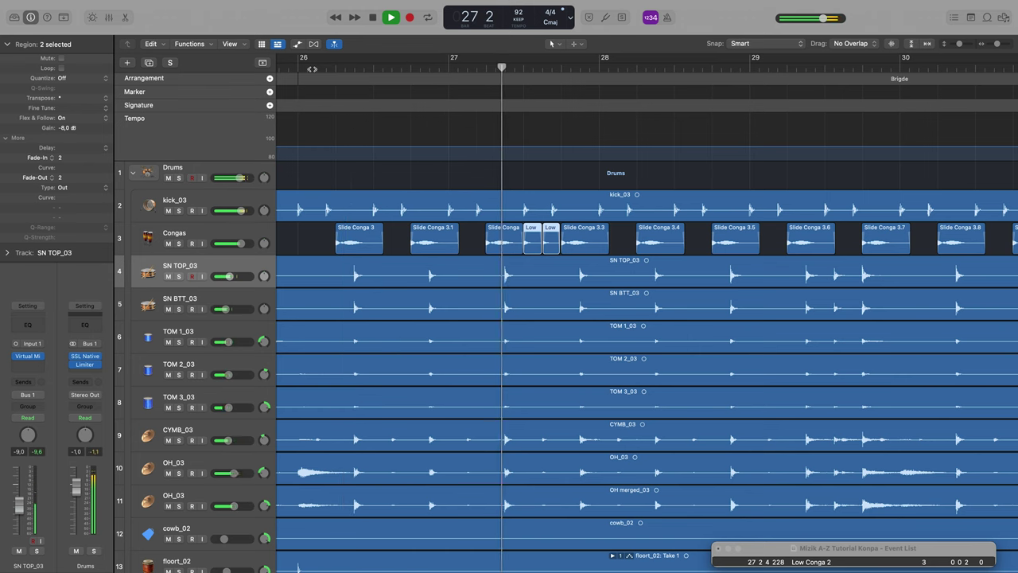
key(space)
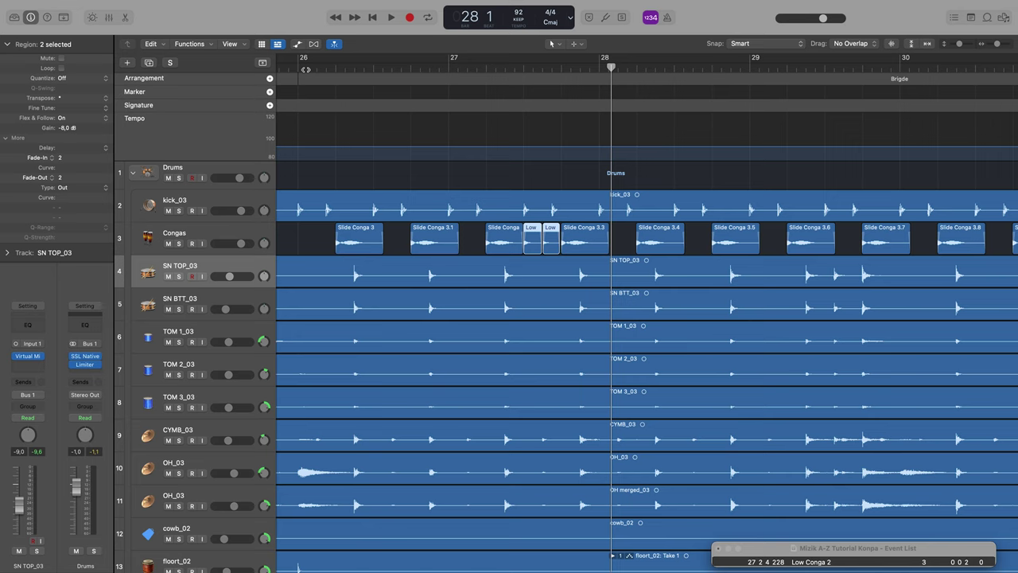
Play the whole first Brigde section from bar 26 with a wider range of bars in view.
click(306, 67)
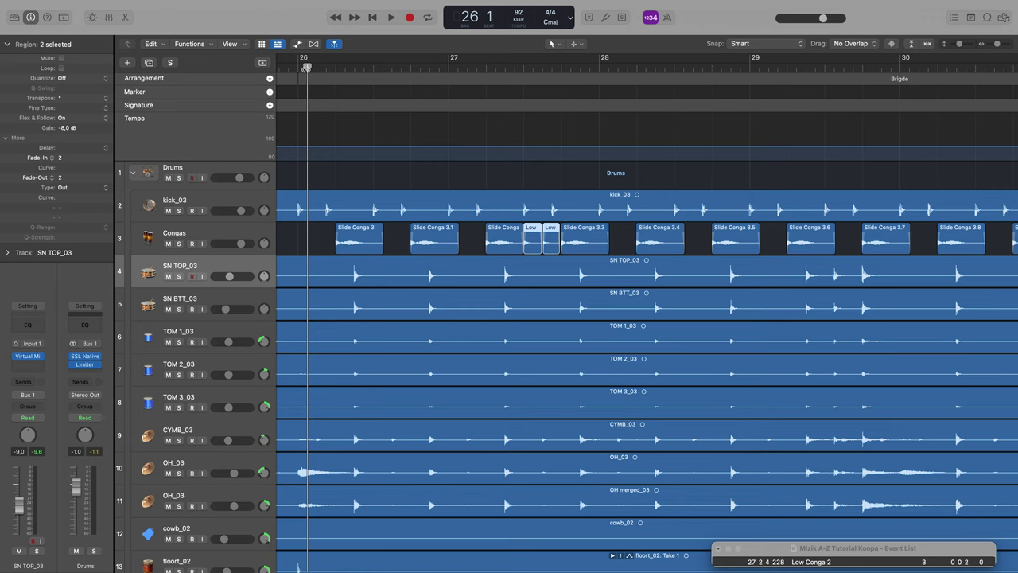
key(space)
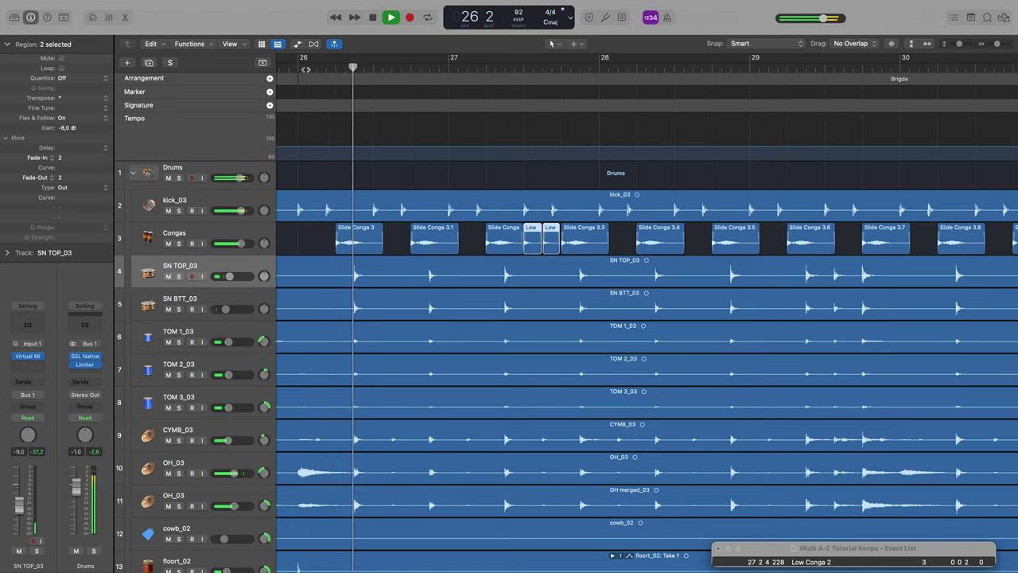
key(super+Left)
key(super+Left)
key(super+Left)
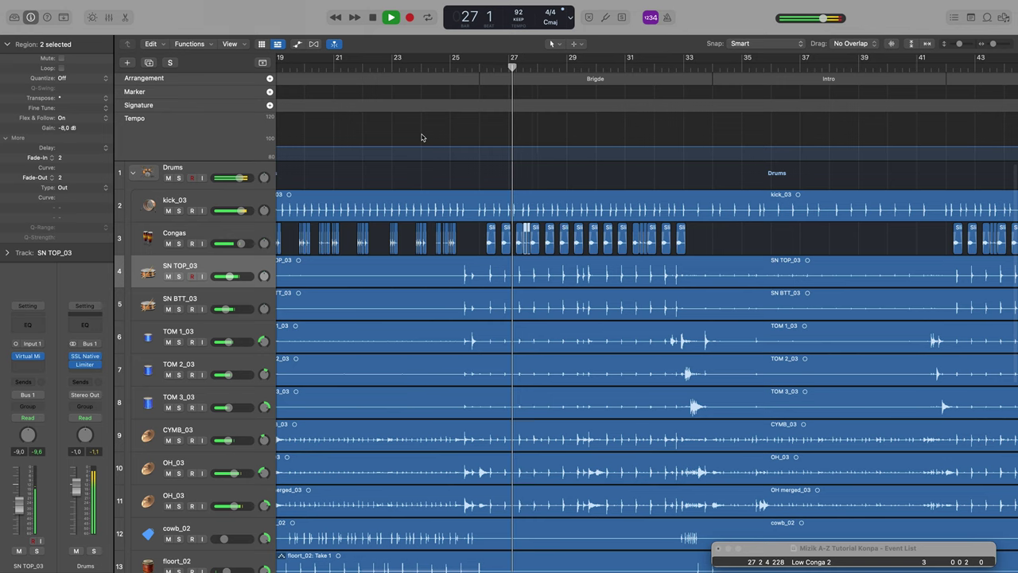
click(263, 64)
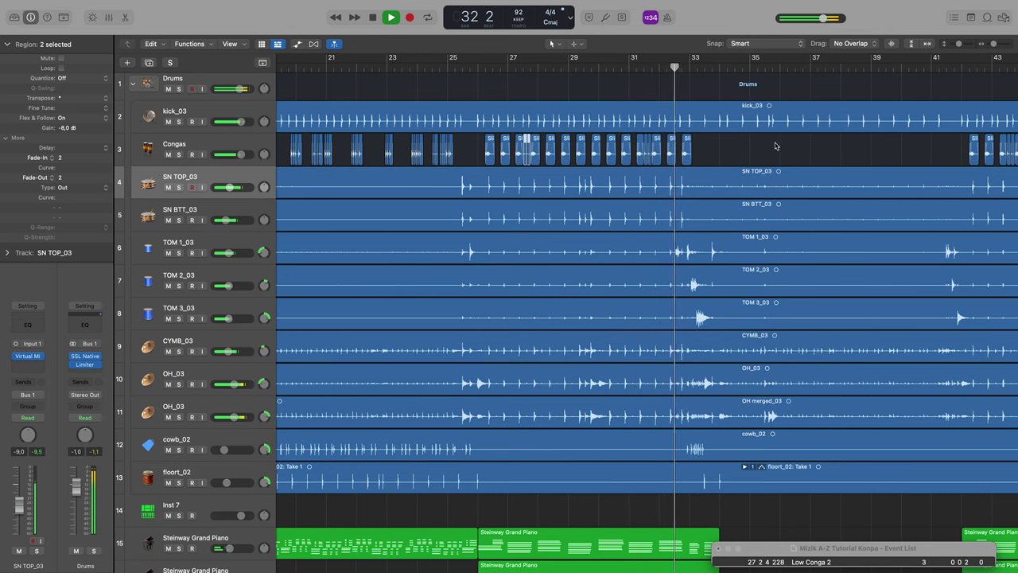
Go to the section after the second bridge conga pattern and place the playhead at bar 51.
scroll(780, 143, right, 3)
scroll(776, 145, right, 10)
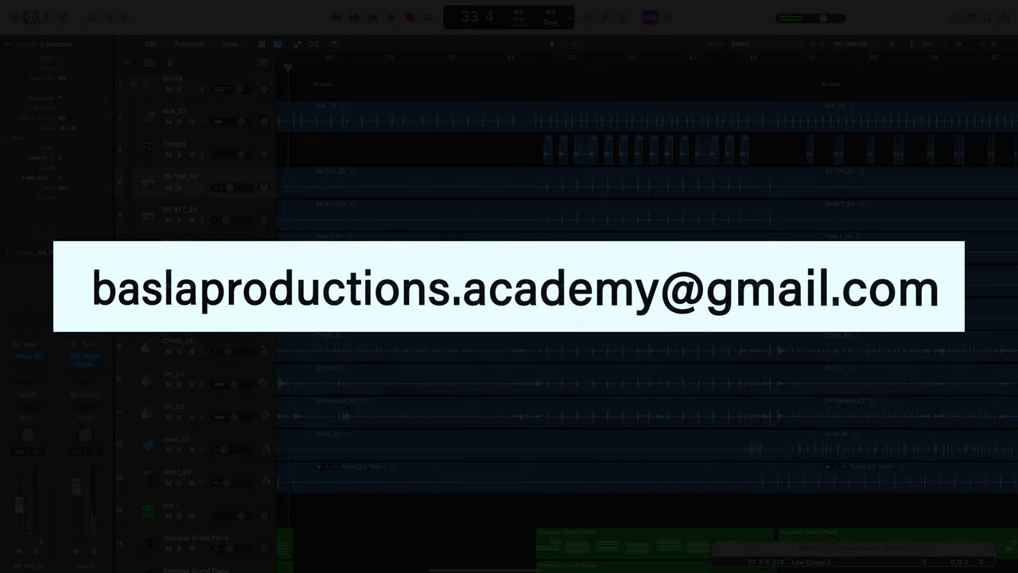
scroll(775, 146, right, 10)
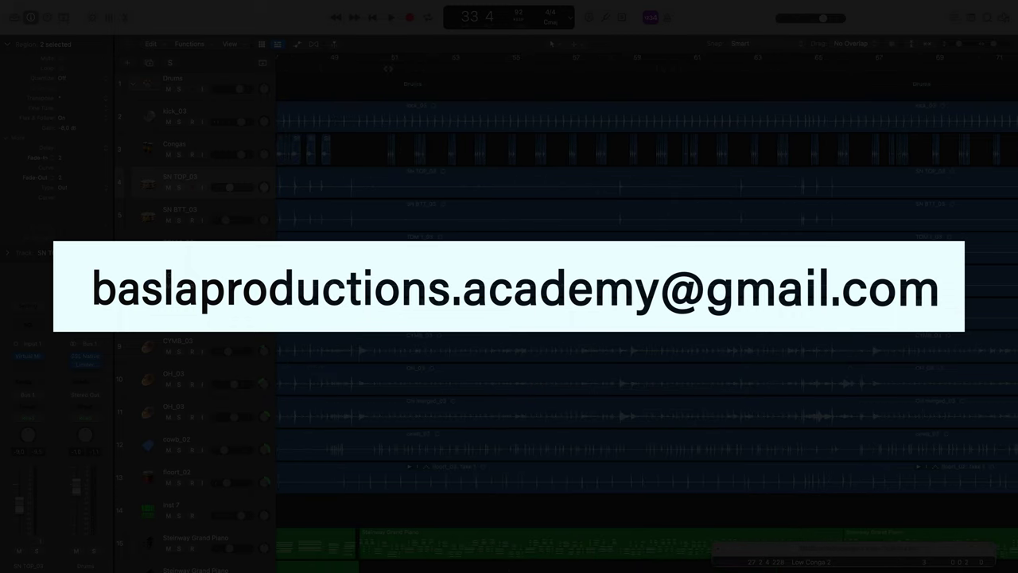
key(space)
key(space)
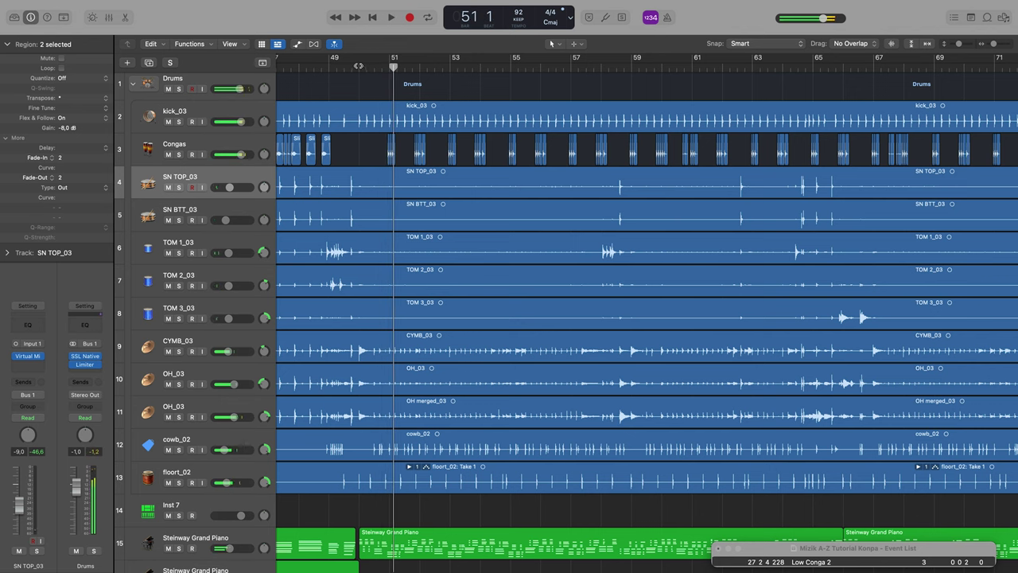
Play from bar 51, pan the Congas track off centre and lower its volume in the mix.
key(space)
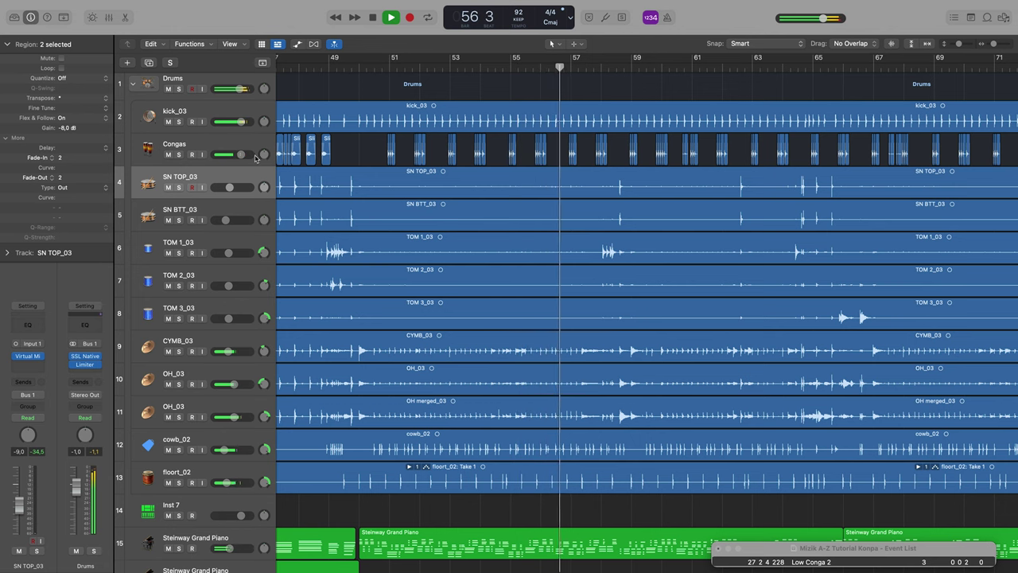
drag(264, 156, 224, 187)
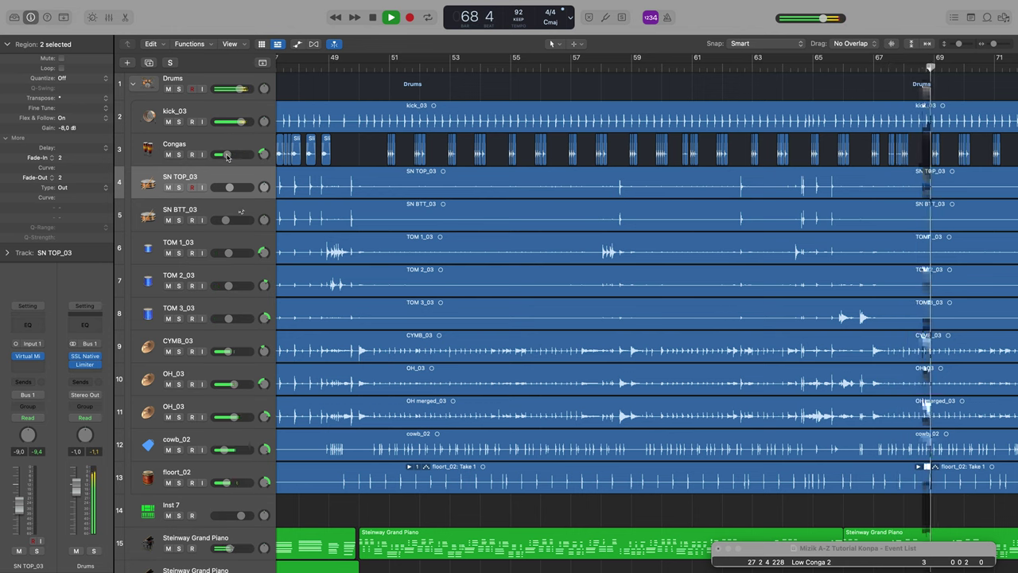
mouse_move(229, 187)
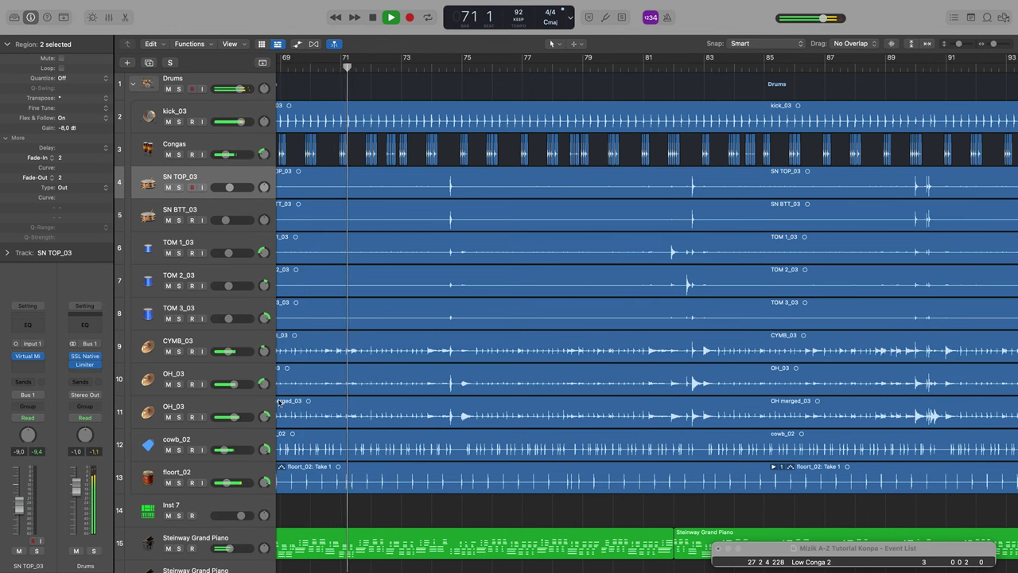
Fine-tune the floort_02 and cowb_02 track volumes during playback and stop in bar 84.
mouse_move(227, 488)
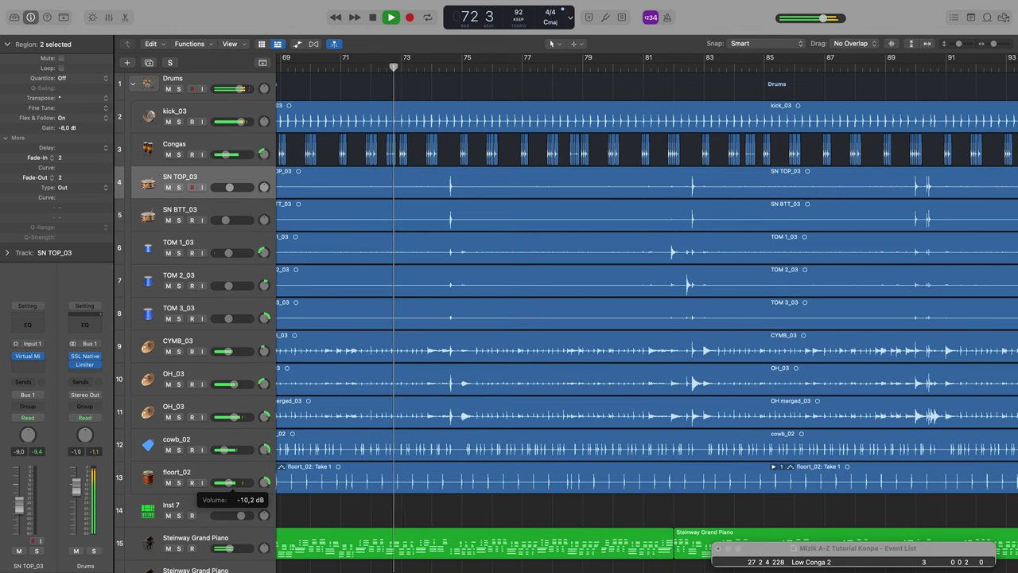
drag(230, 482, 227, 482)
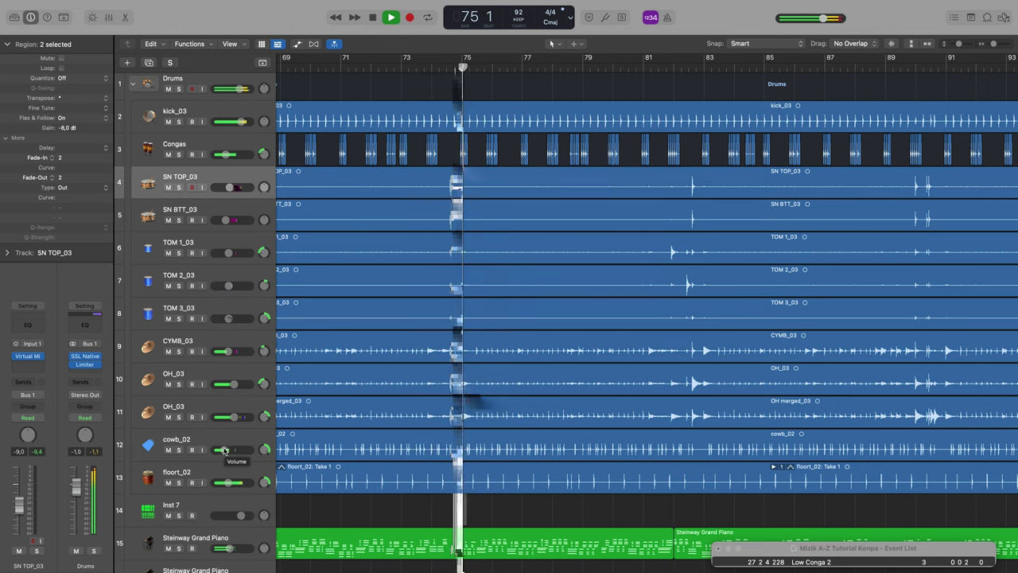
drag(224, 450, 226, 451)
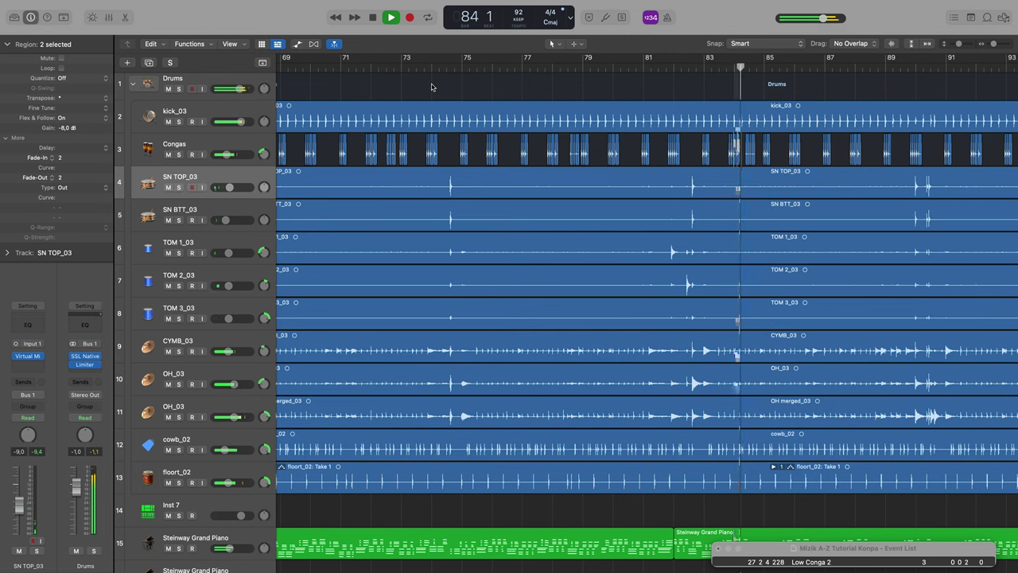
key(space)
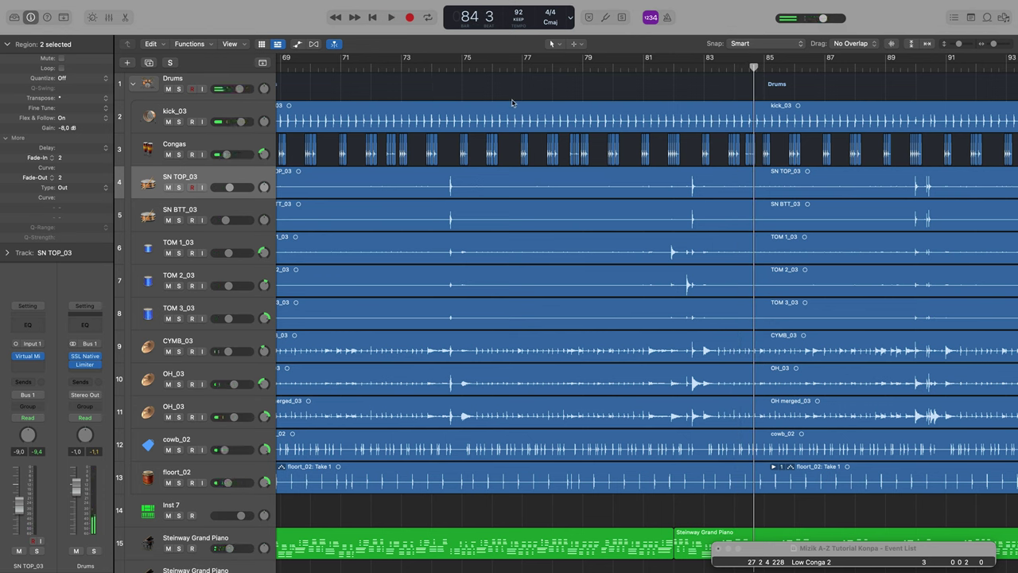
Review the full length of the drum and conga tracks, from bar 1 to the end of the song.
key(super+Left)
key(super+Left)
key(super+Left)
key(super+Left)
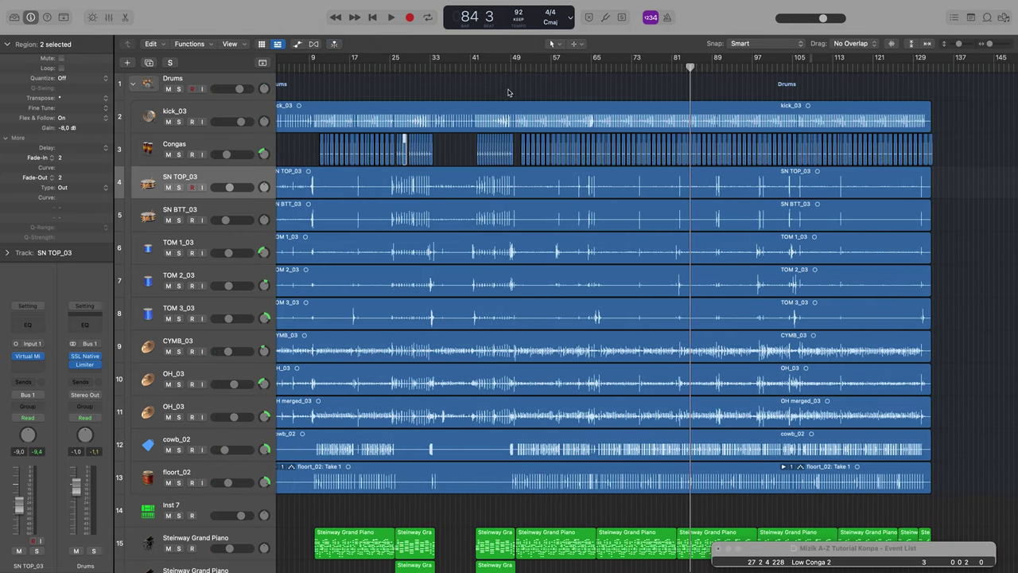
scroll(456, 80, left, 2)
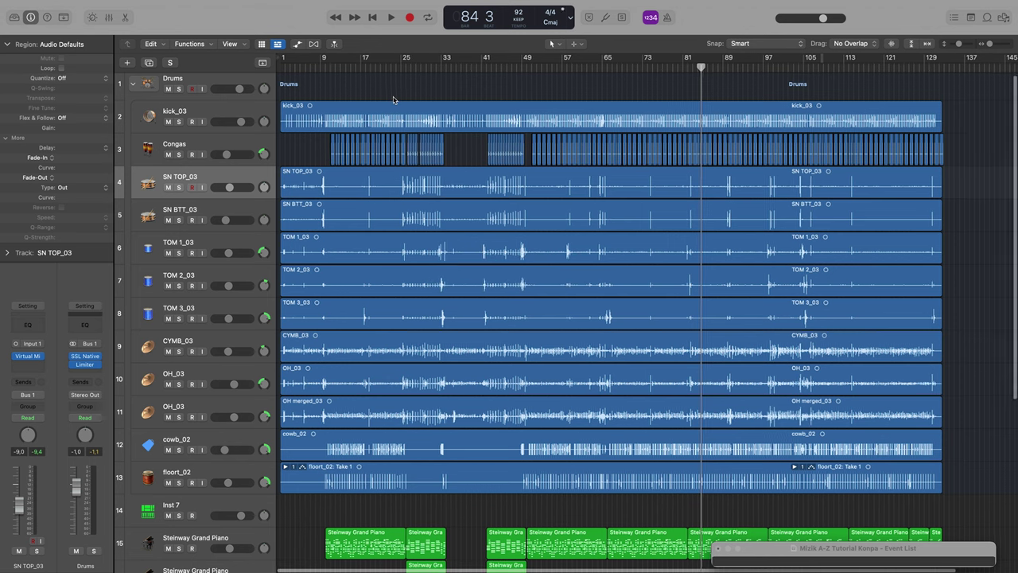
scroll(393, 100, right, 1)
scroll(393, 100, right, 1)
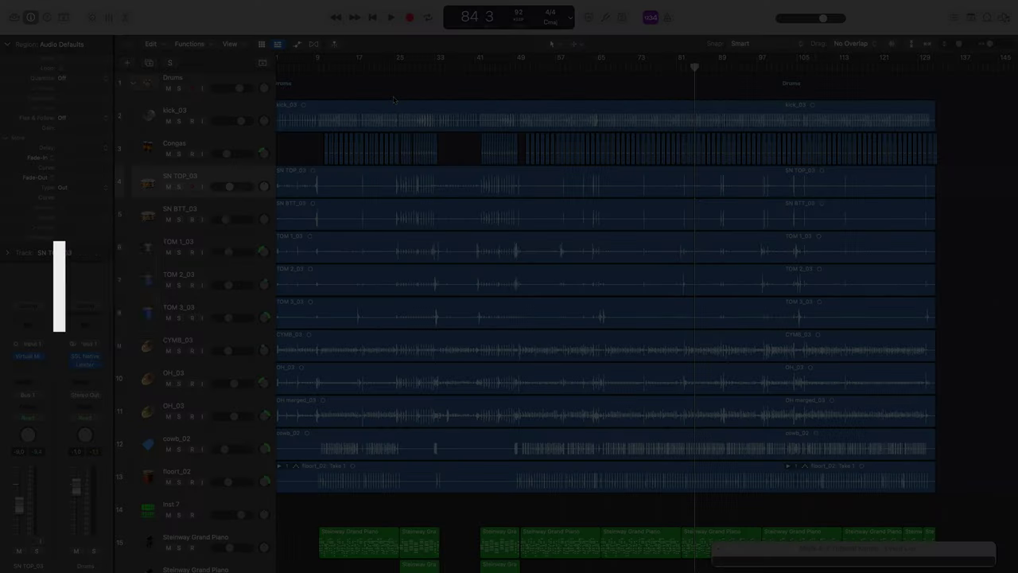
scroll(398, 97, left, 1)
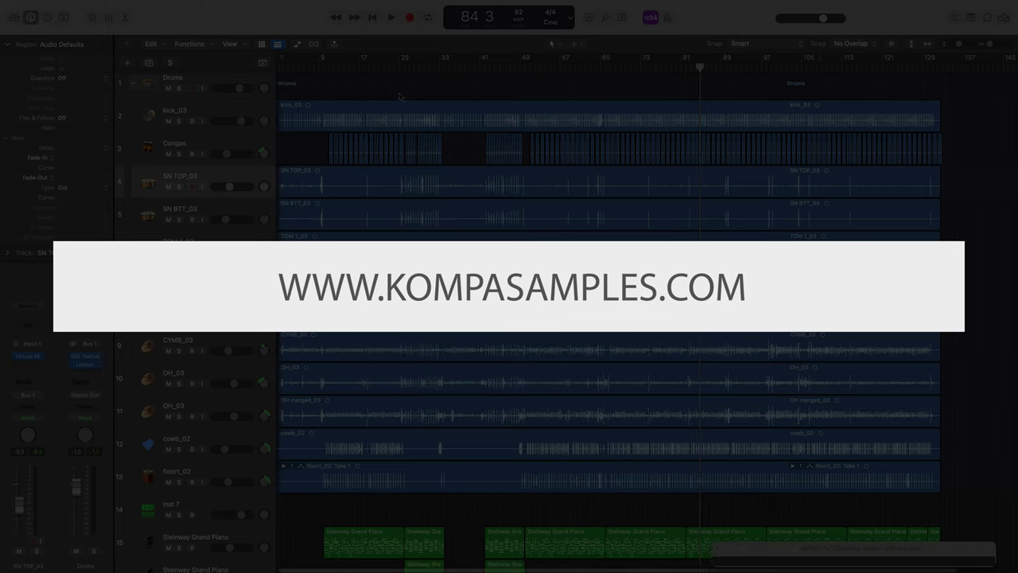